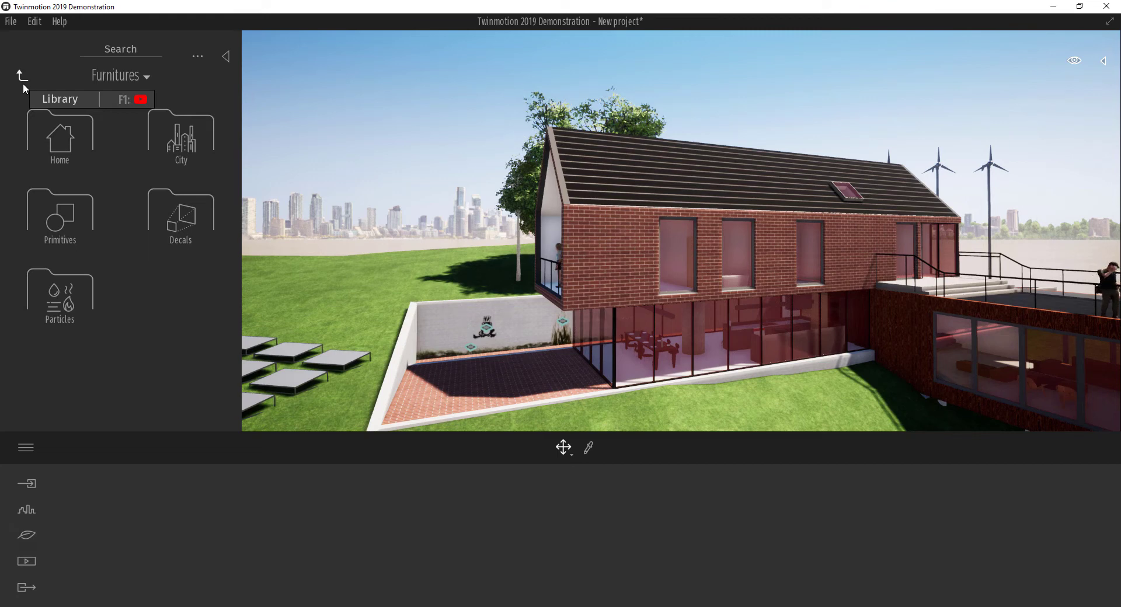
Open the Construction collection of the City furniture in the library
click(23, 85)
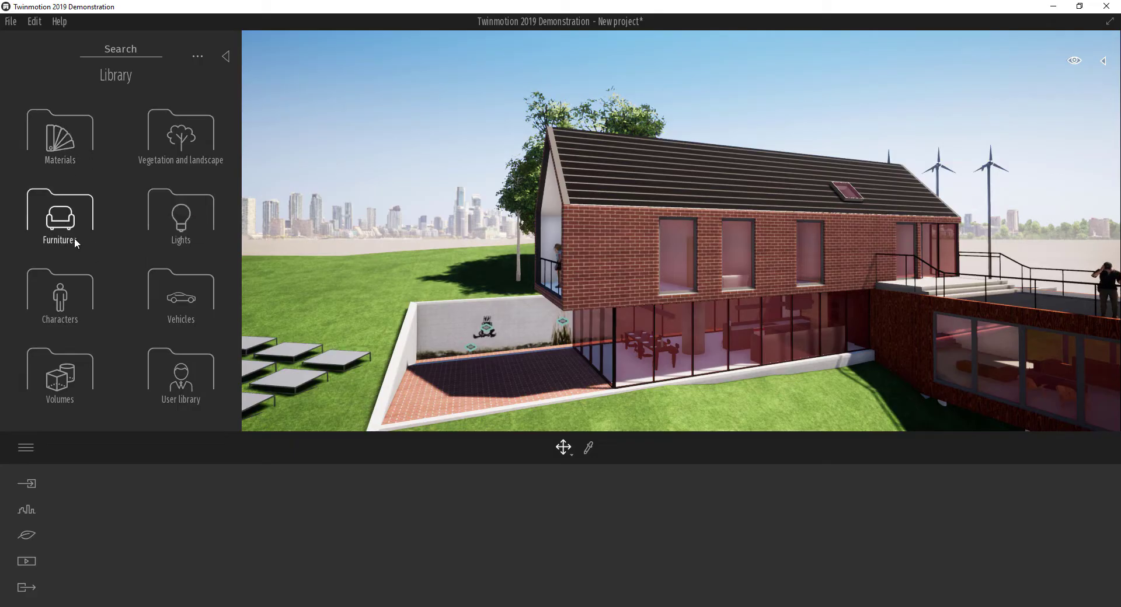
click(55, 220)
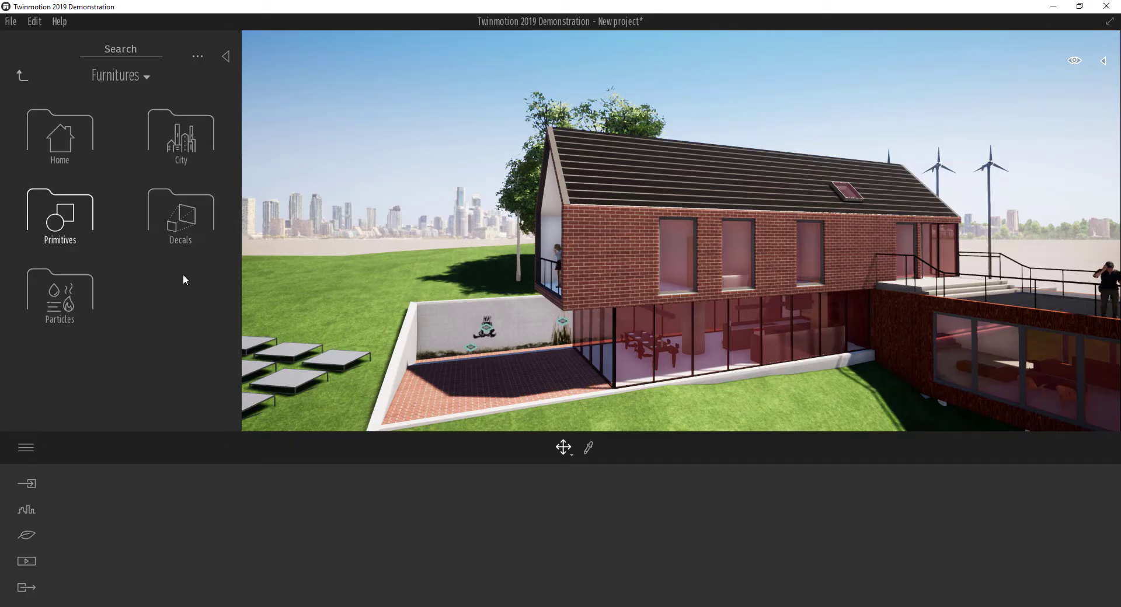
click(195, 142)
scroll(154, 252, down, 3)
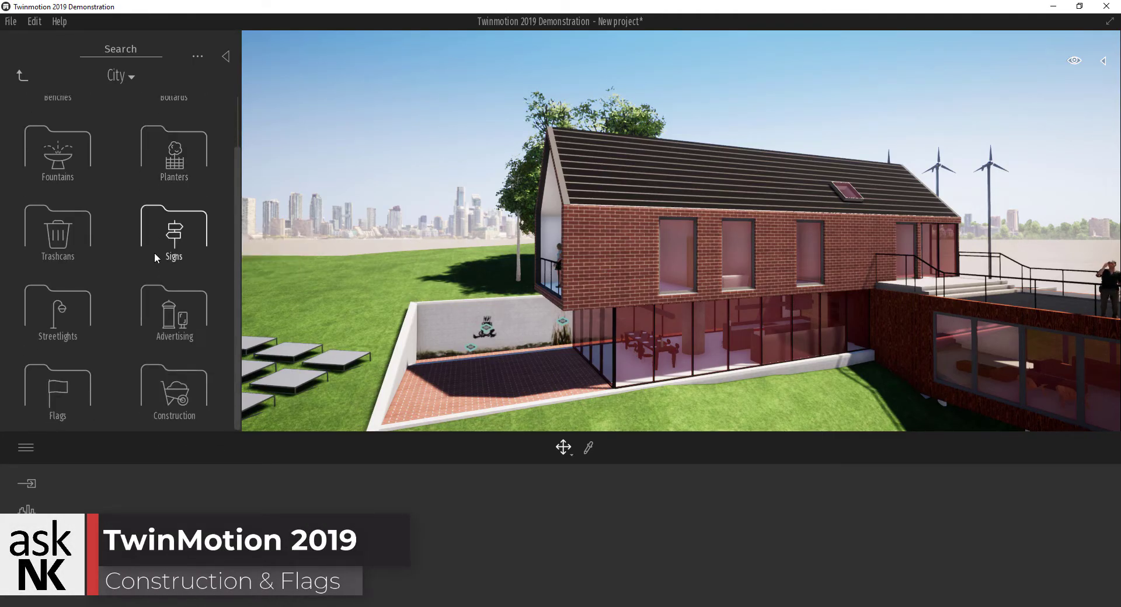
click(164, 384)
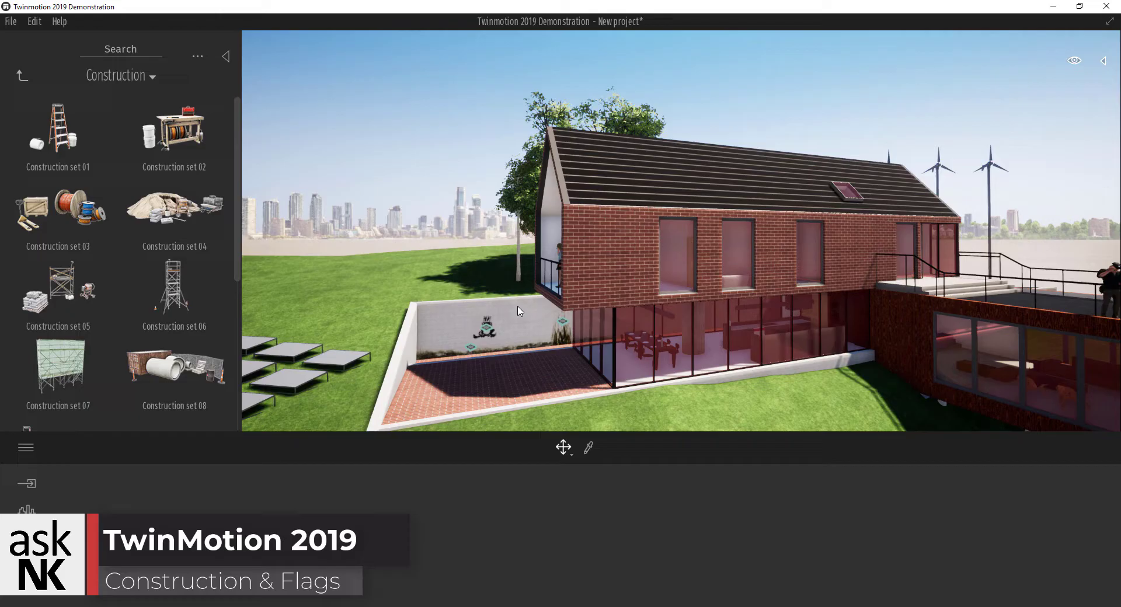
Place Construction set 10 on the paved area in front of the house
scroll(519, 311, down, 3)
scroll(518, 311, down, 3)
shift+middle_drag(518, 311, 530, 322)
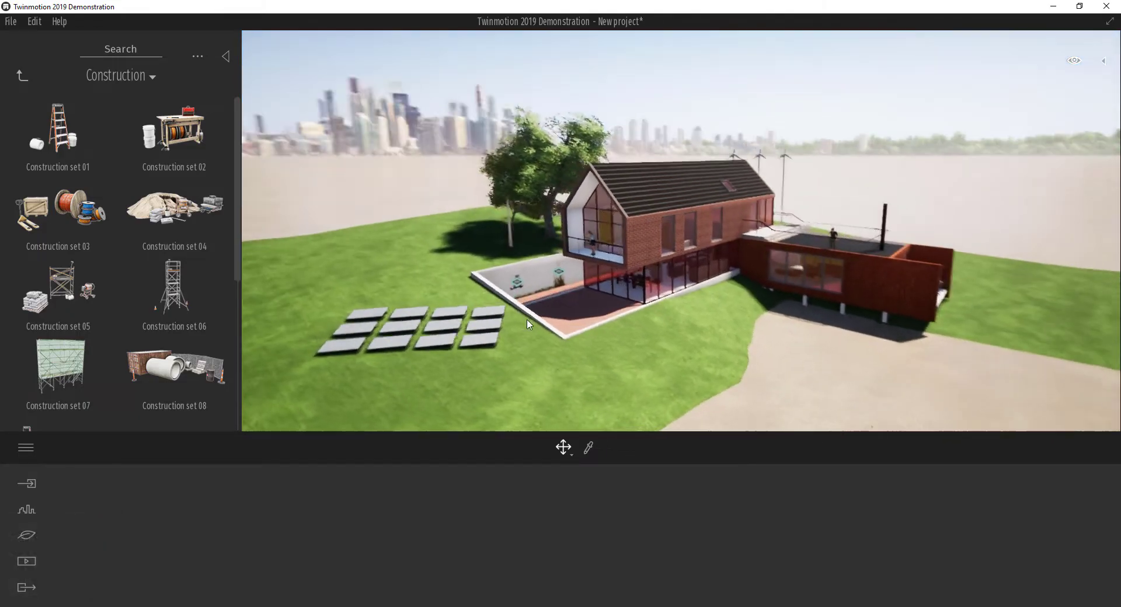
scroll(758, 301, up, 5)
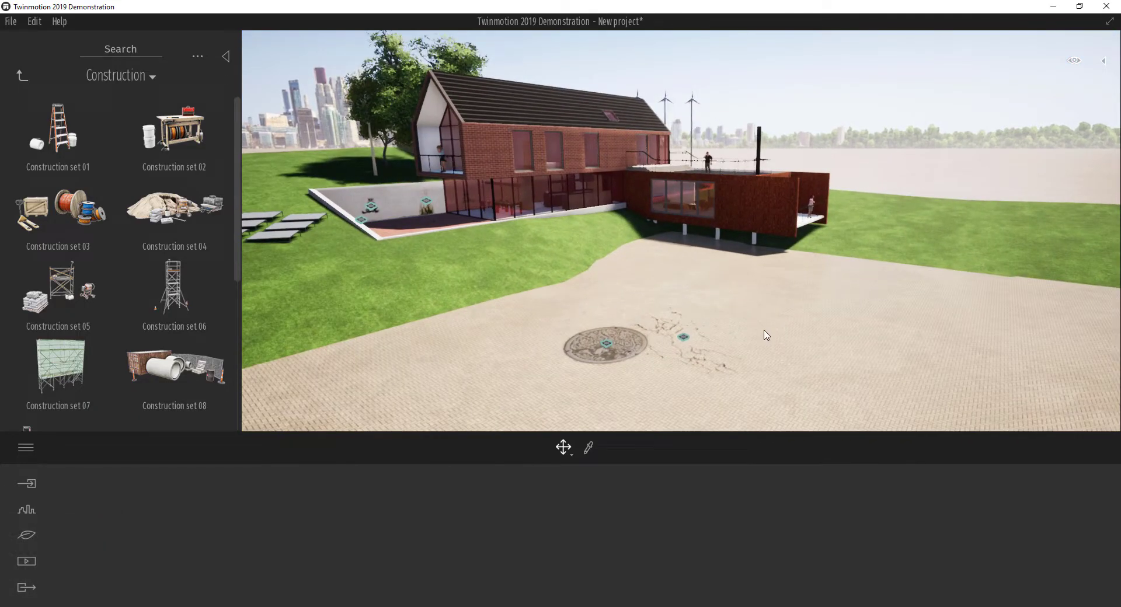
scroll(738, 314, up, 3)
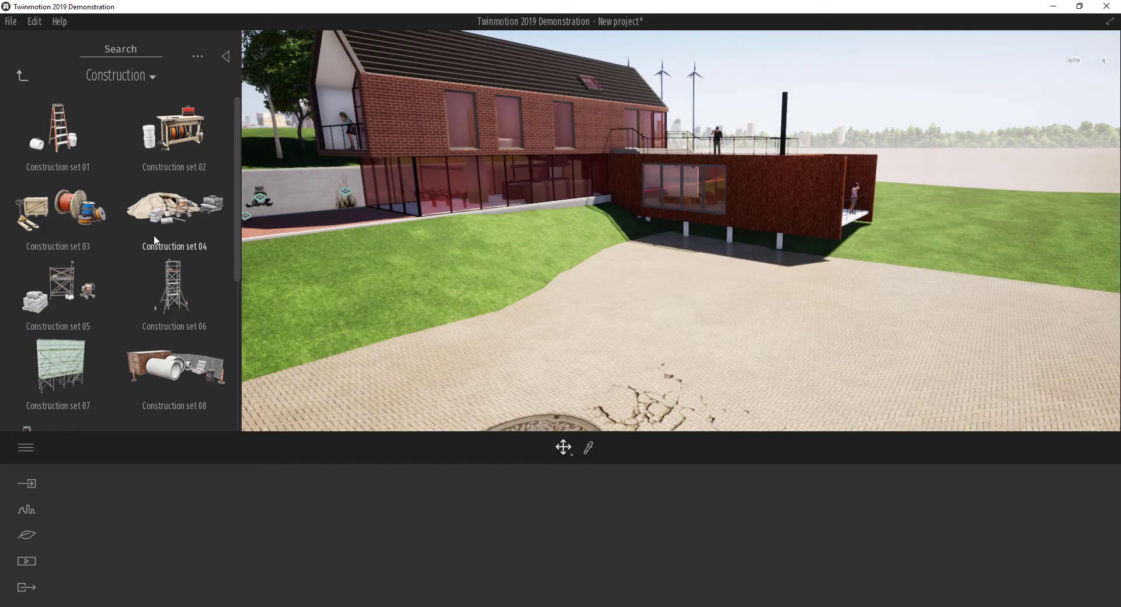
scroll(110, 227, down, 2)
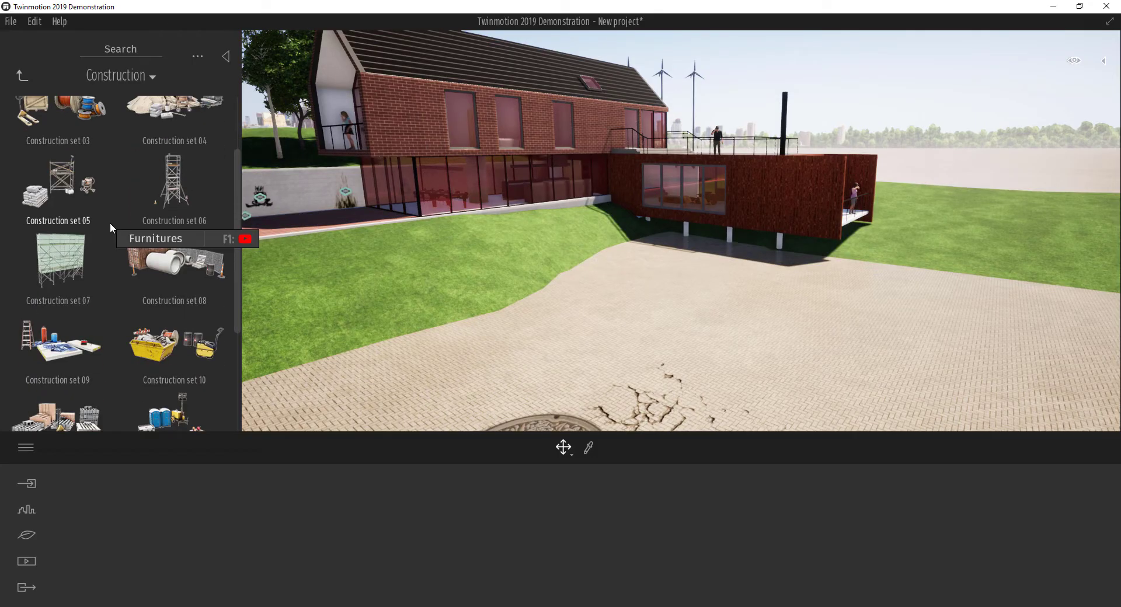
scroll(144, 305, down, 1)
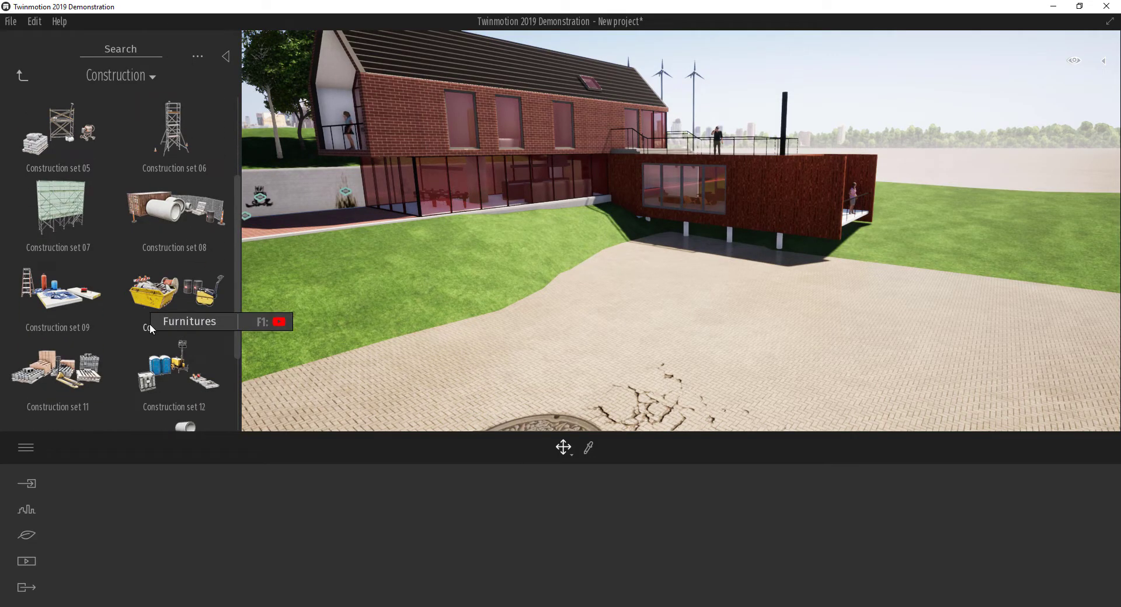
drag(166, 321, 505, 345)
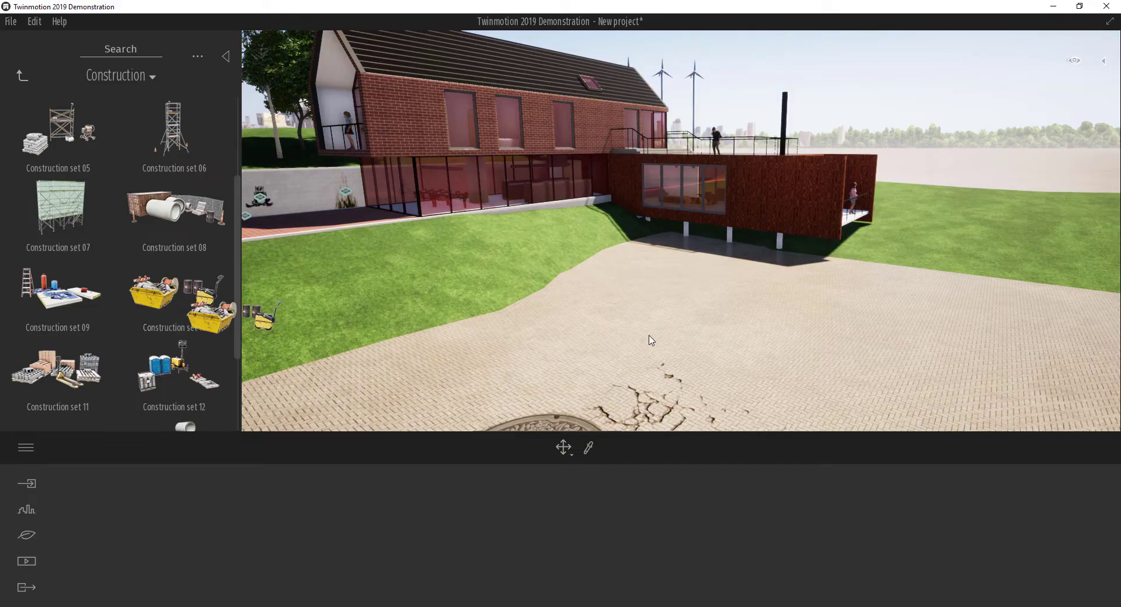
drag(722, 328, 723, 330)
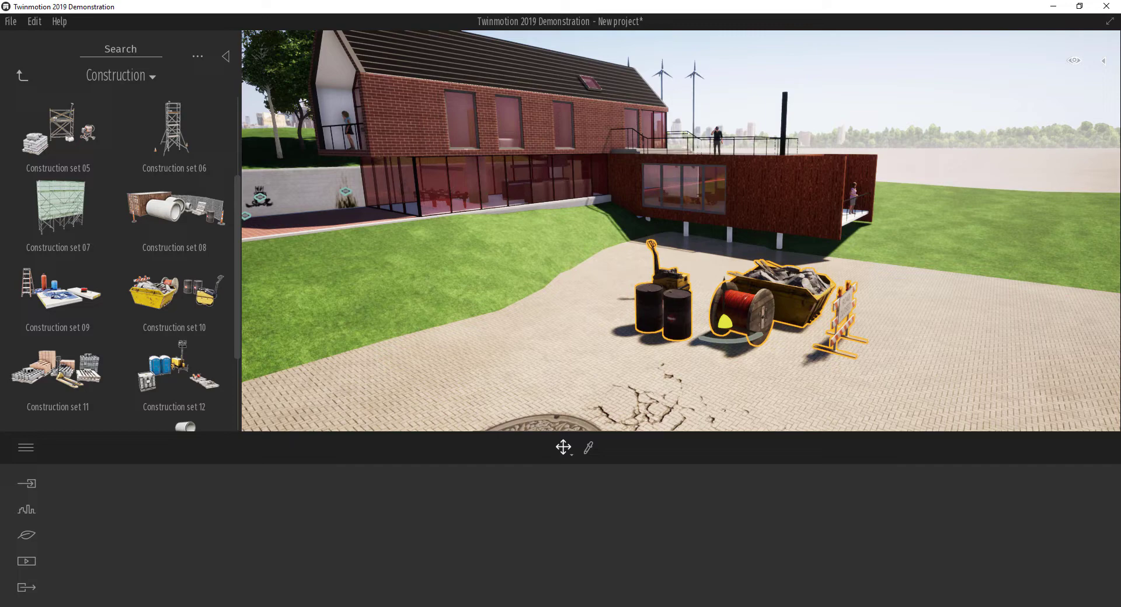
Select only the rubble skip of the construction set and move it away from the other pieces, towards the grass edge beside the annex
shift+middle_drag(862, 361, 709, 361)
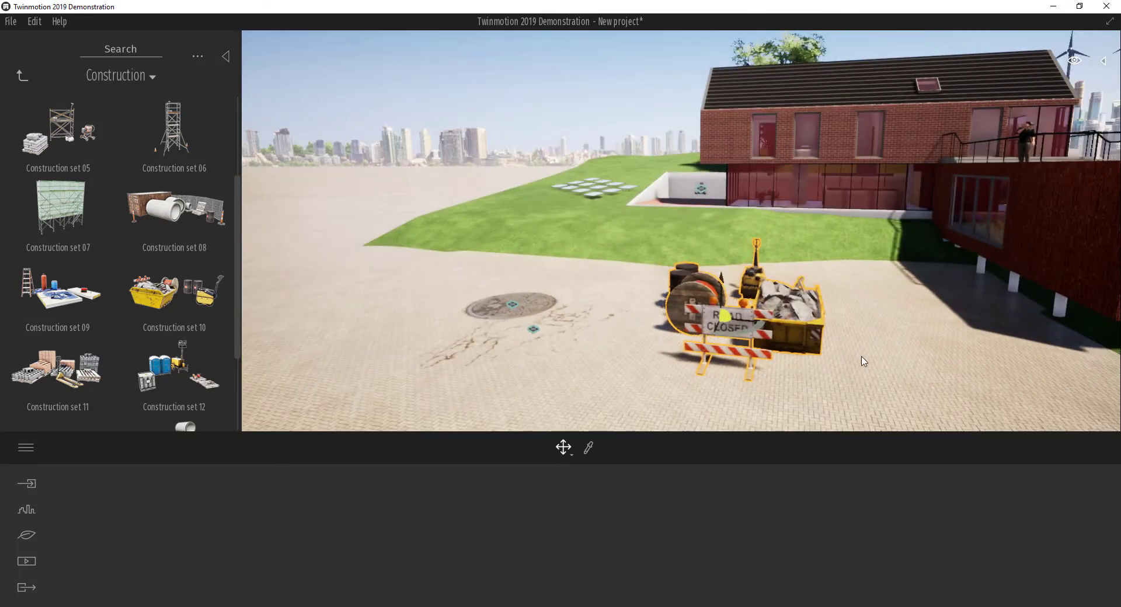
click(820, 335)
click(782, 322)
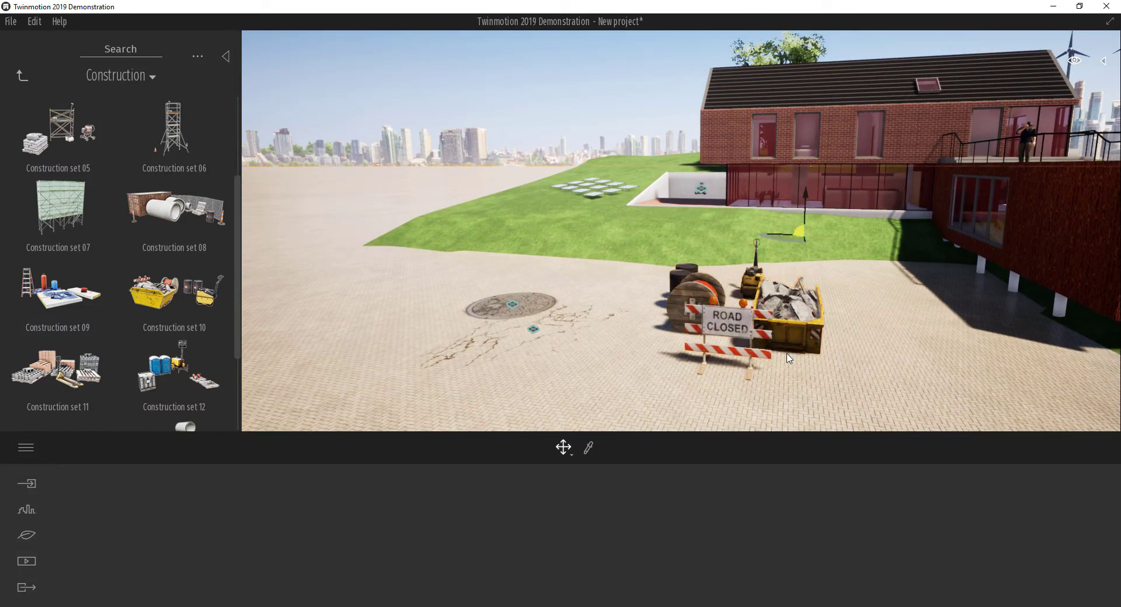
click(801, 322)
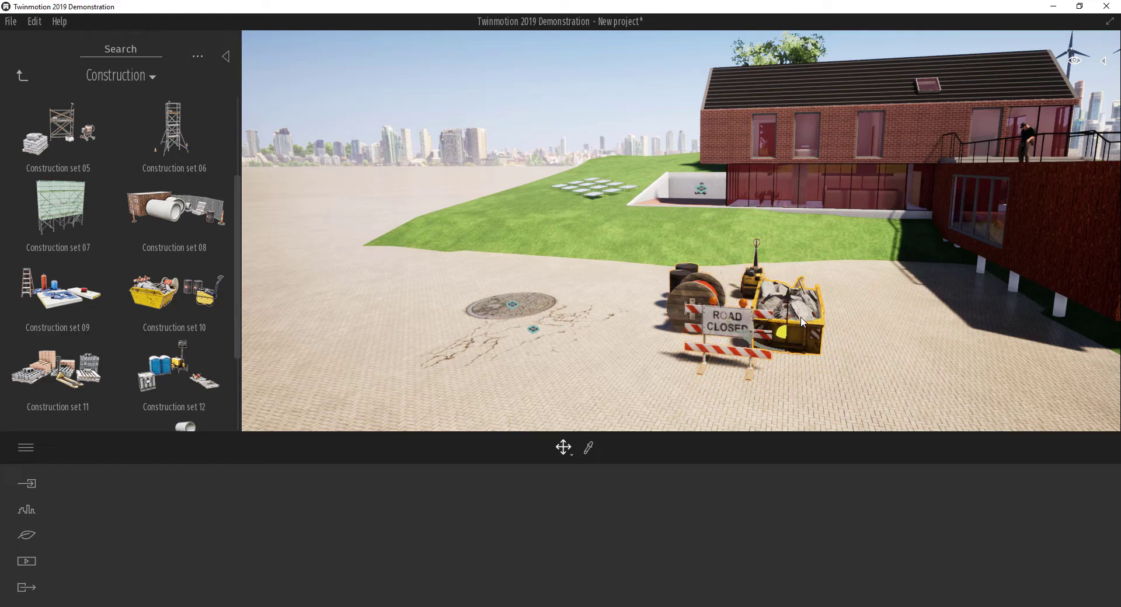
shift+middle_drag(709, 337, 698, 328)
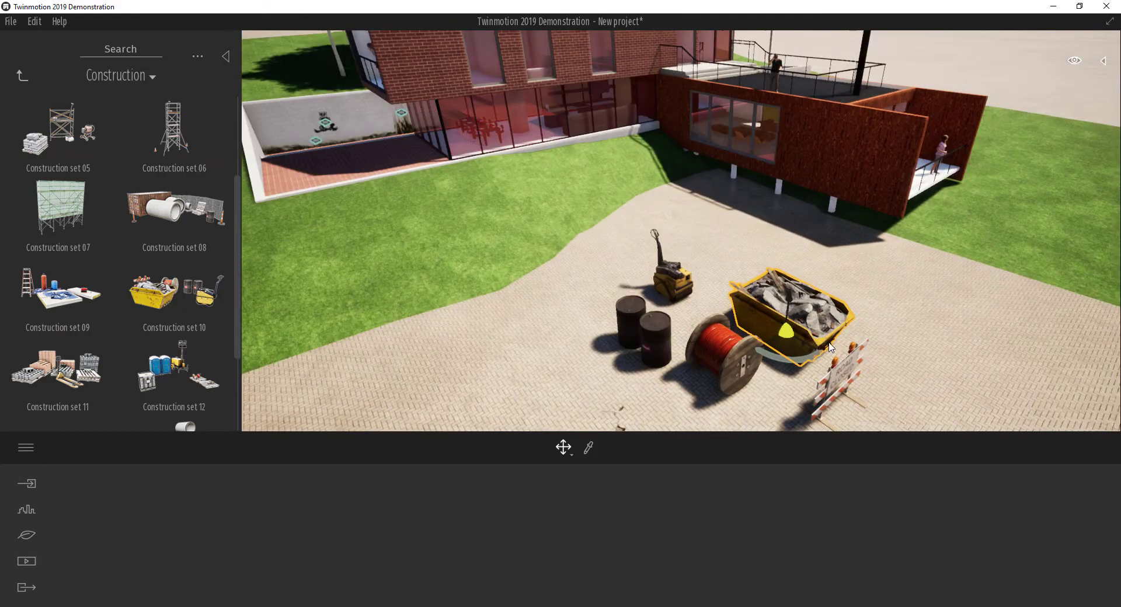
drag(822, 337, 996, 295)
shift+middle_drag(885, 365, 840, 304)
shift+middle_drag(835, 361, 853, 379)
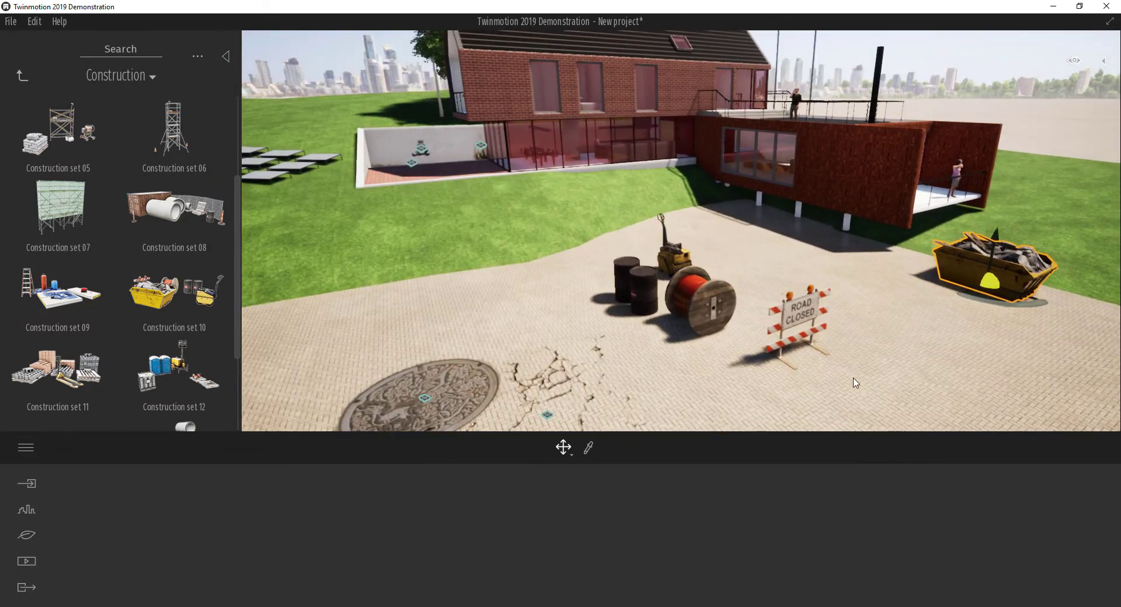
Select only the Road Closed barrier, rotate it and move it next to the cracked paving near the manhole cover
click(804, 342)
click(778, 350)
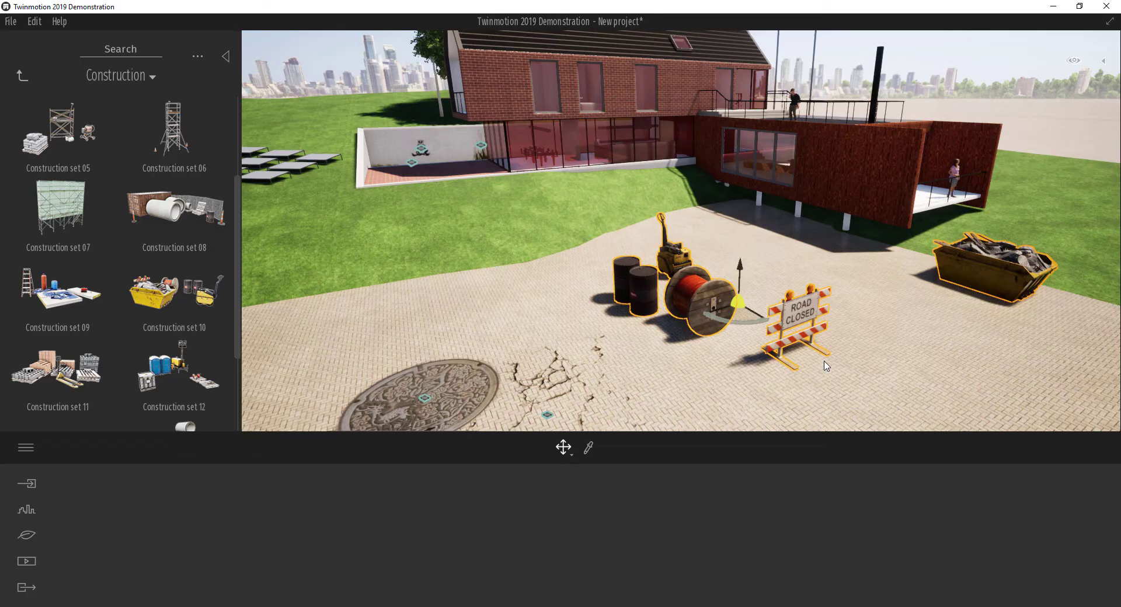
scroll(826, 366, down, 3)
click(766, 301)
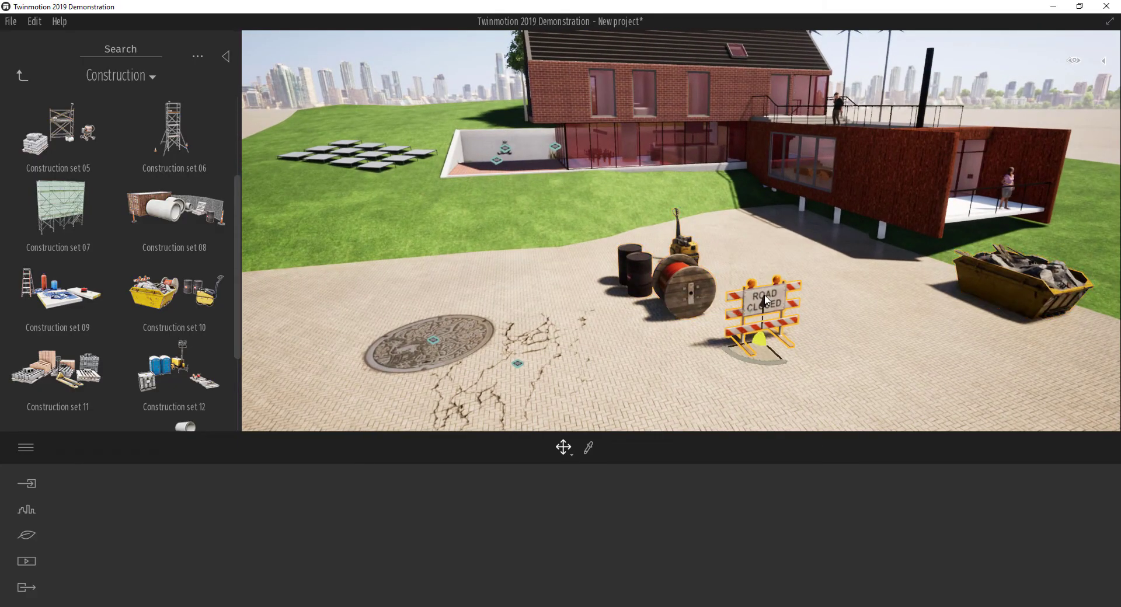
drag(750, 368, 689, 357)
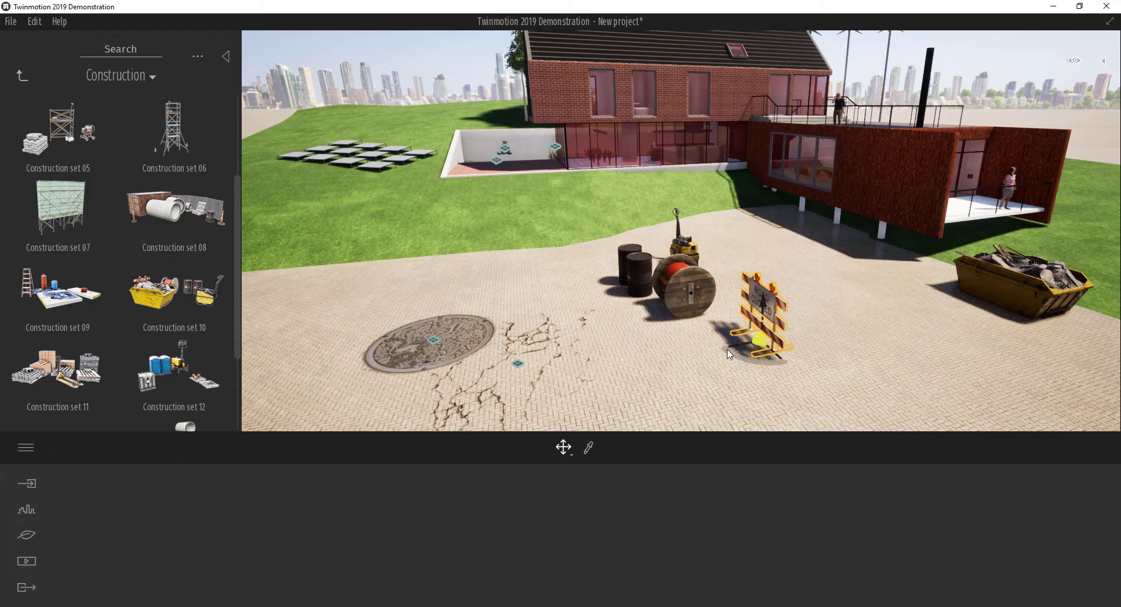
drag(737, 355, 632, 394)
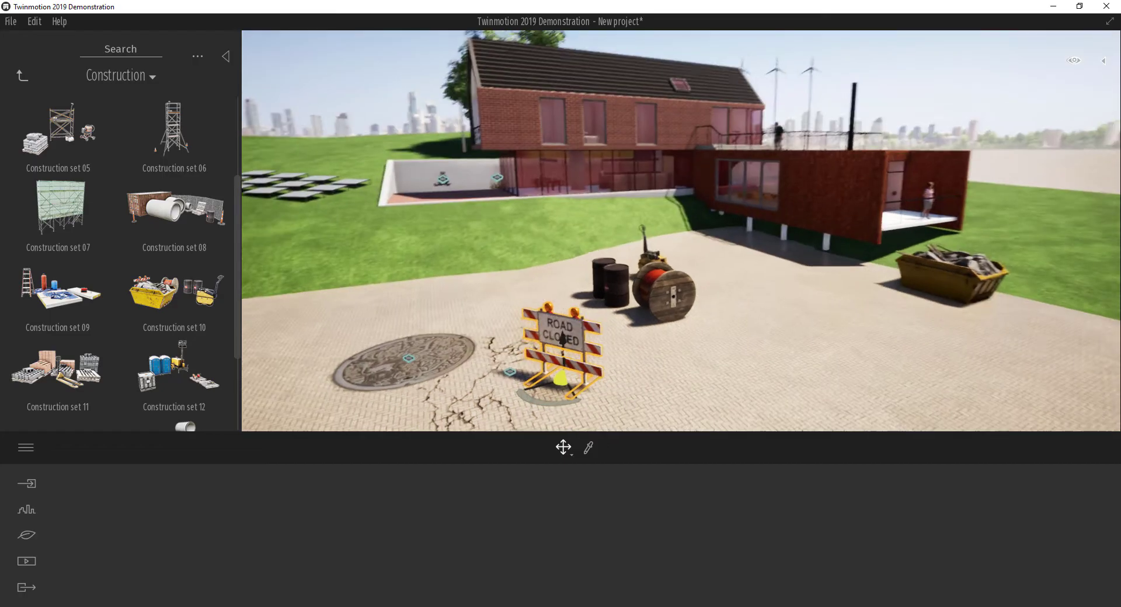
shift+middle_drag(632, 394, 750, 350)
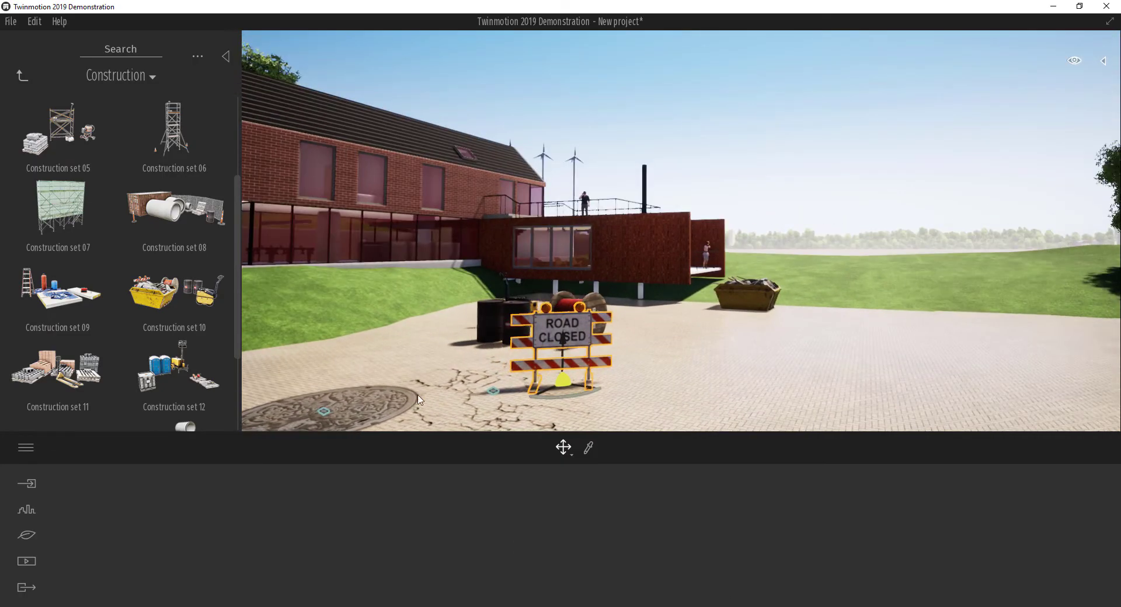
shift+middle_drag(614, 368, 572, 359)
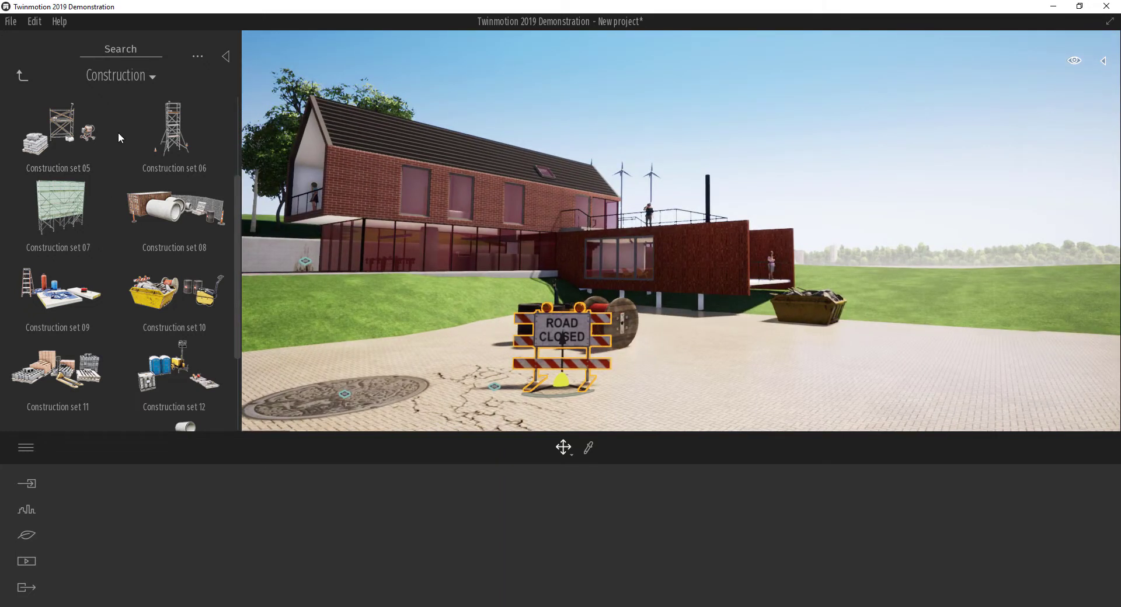
Open the Humans collection of the Characters library
click(20, 76)
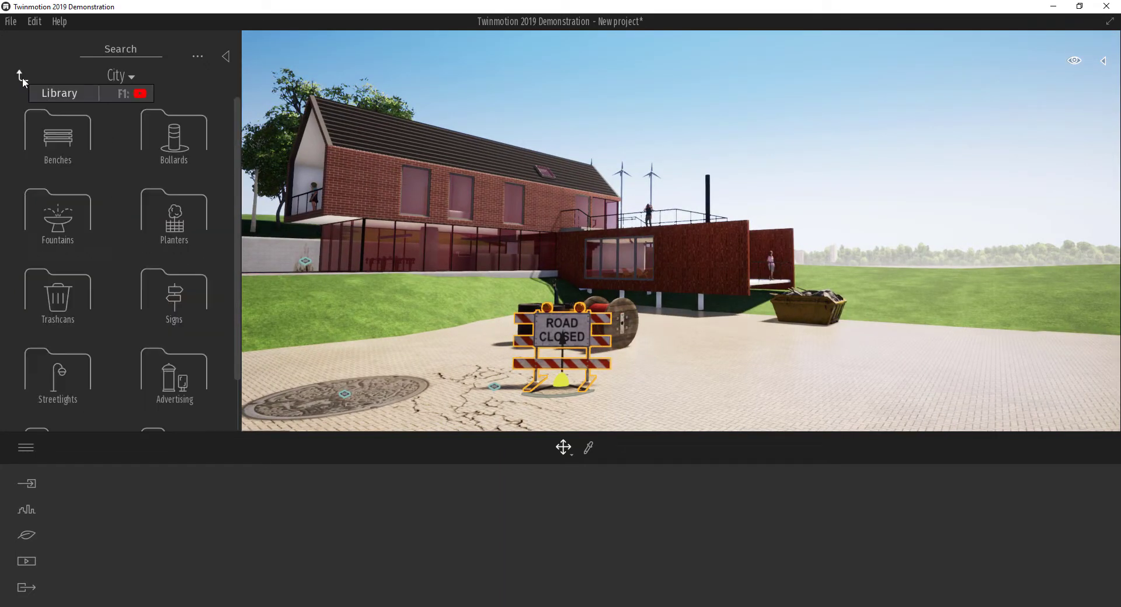
click(20, 76)
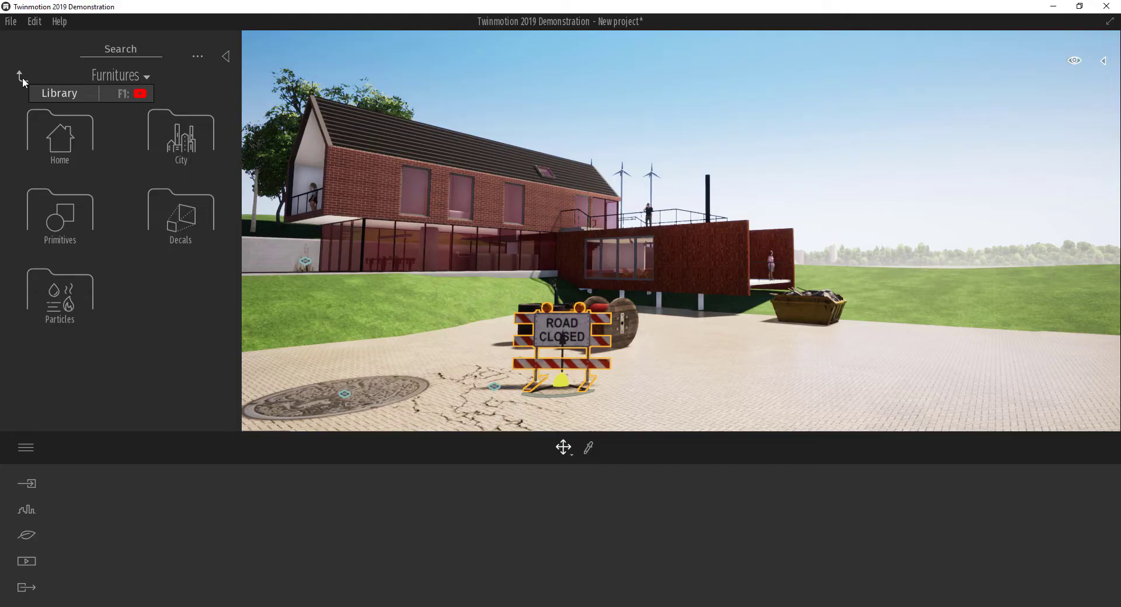
click(21, 77)
click(65, 298)
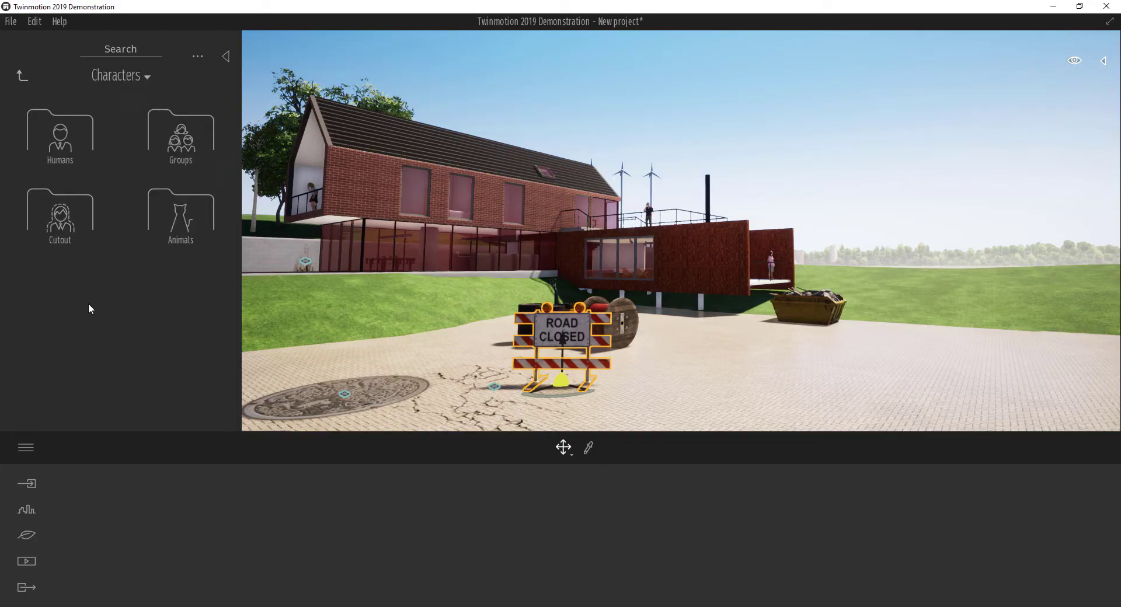
click(65, 138)
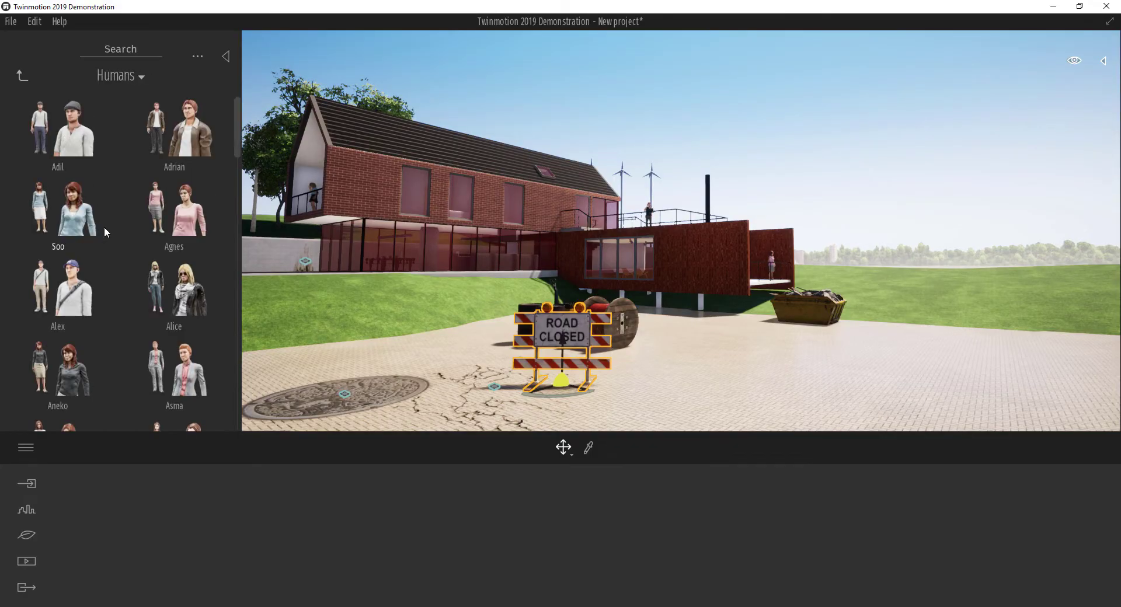
Place a Taban worker on the paving and move the figure onto the cracks beside the Road Closed barrier
scroll(105, 232, down, 10)
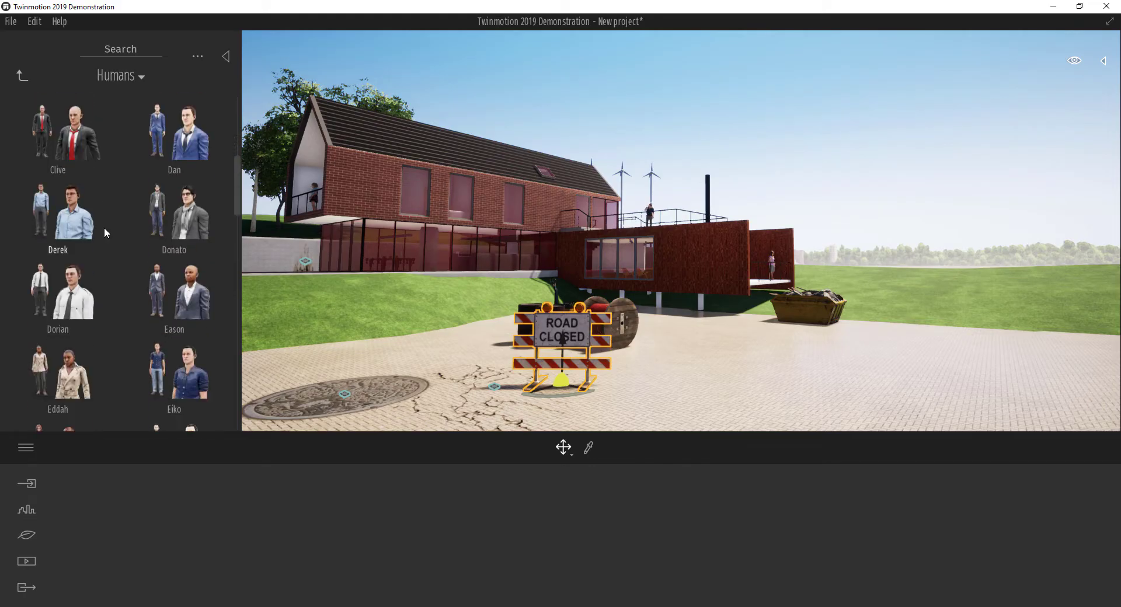
scroll(104, 233, down, 10)
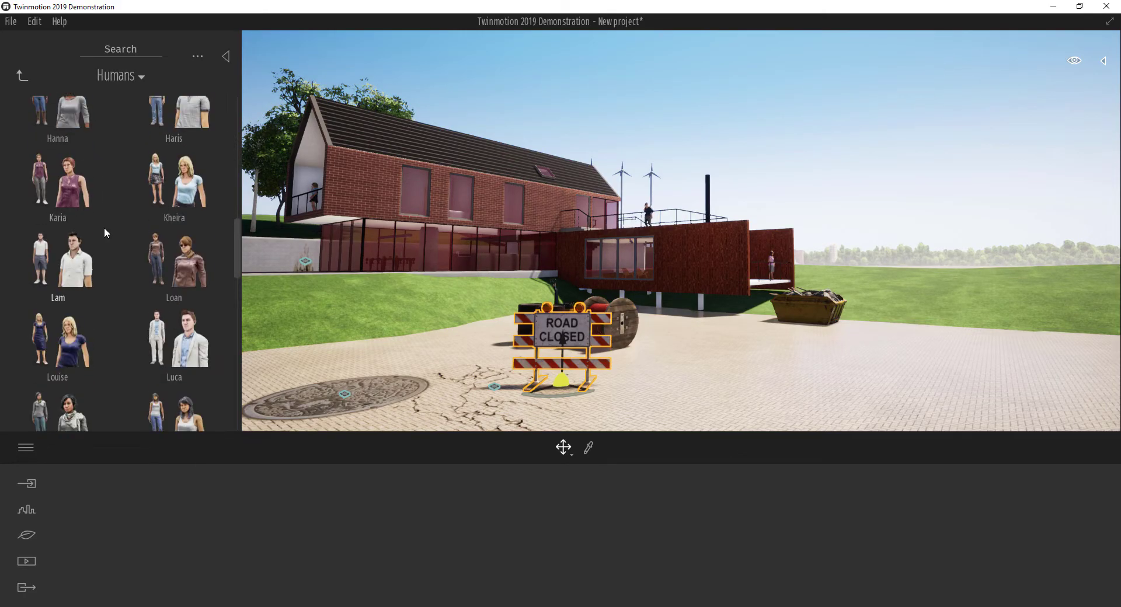
scroll(103, 232, down, 5)
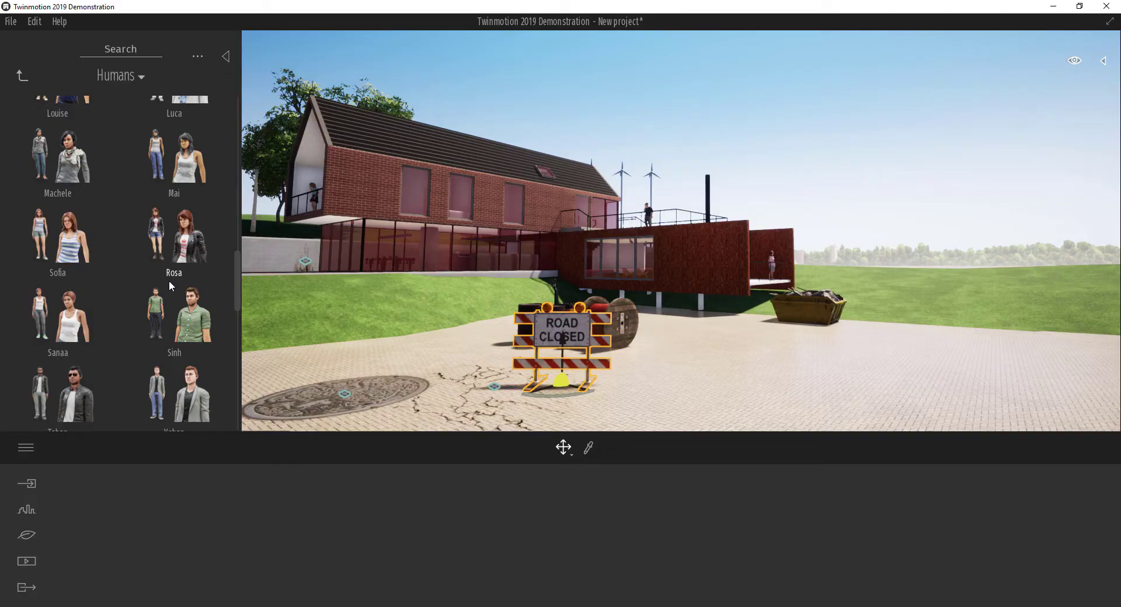
scroll(170, 282, down, 10)
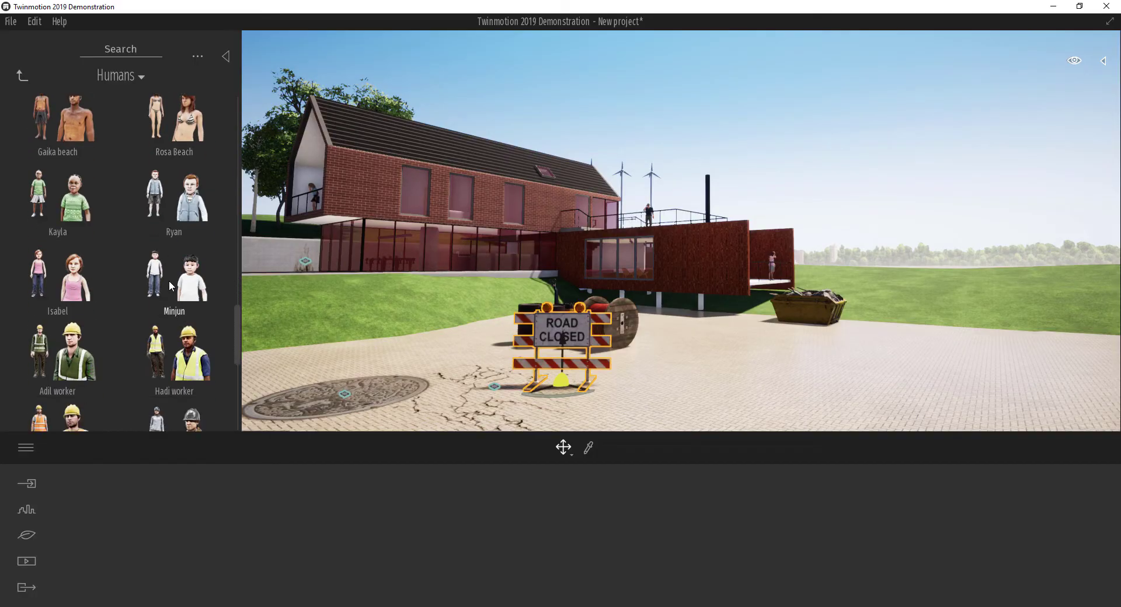
scroll(171, 285, down, 2)
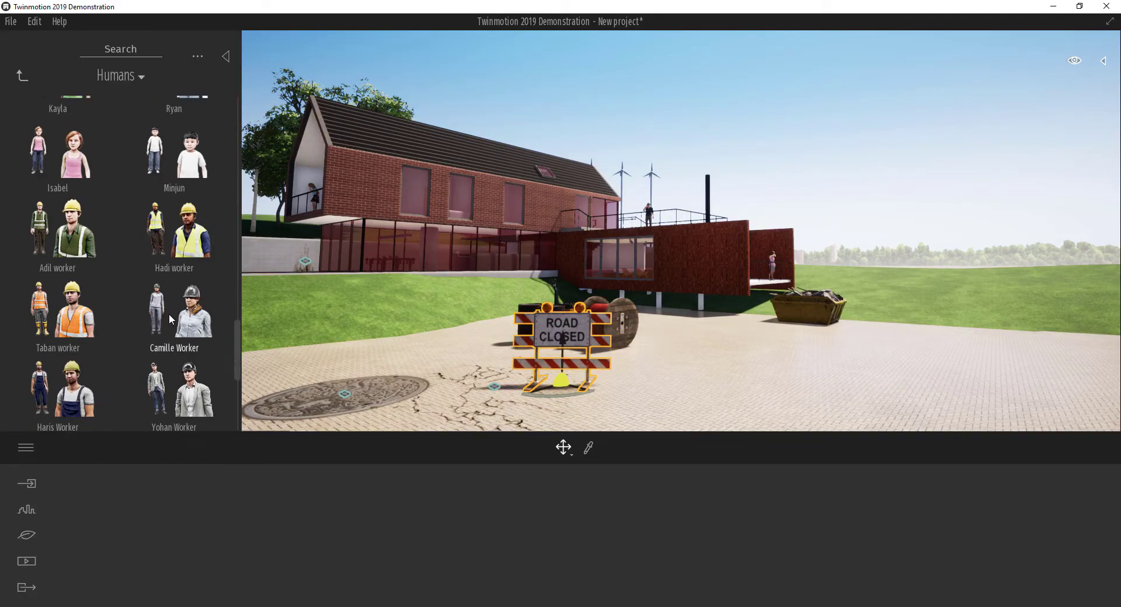
scroll(133, 290, down, 1)
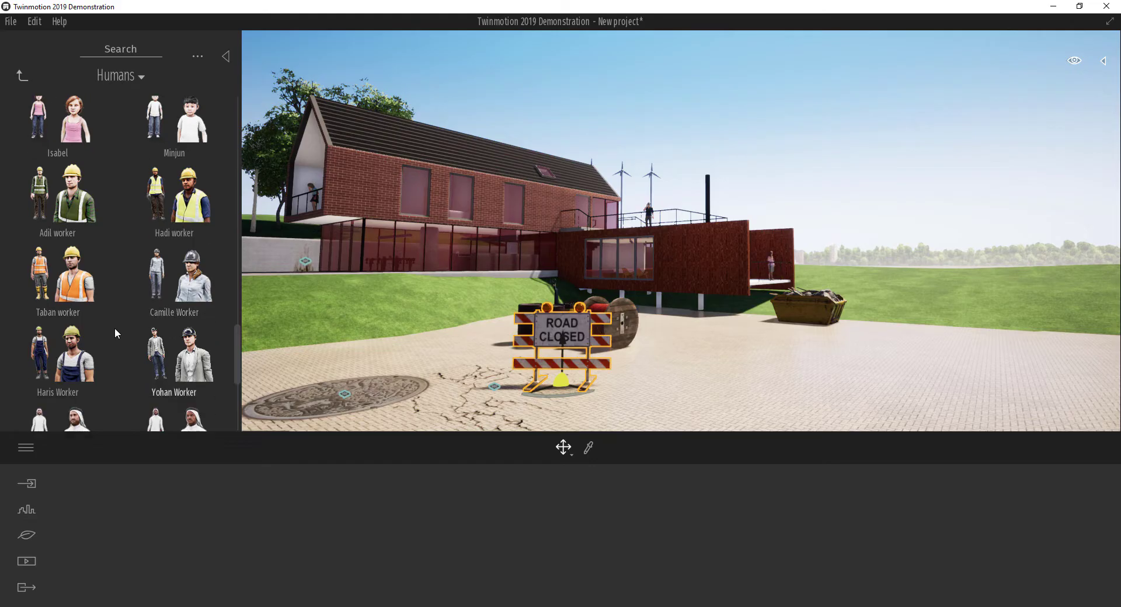
drag(82, 289, 740, 376)
shift+middle_drag(776, 374, 706, 372)
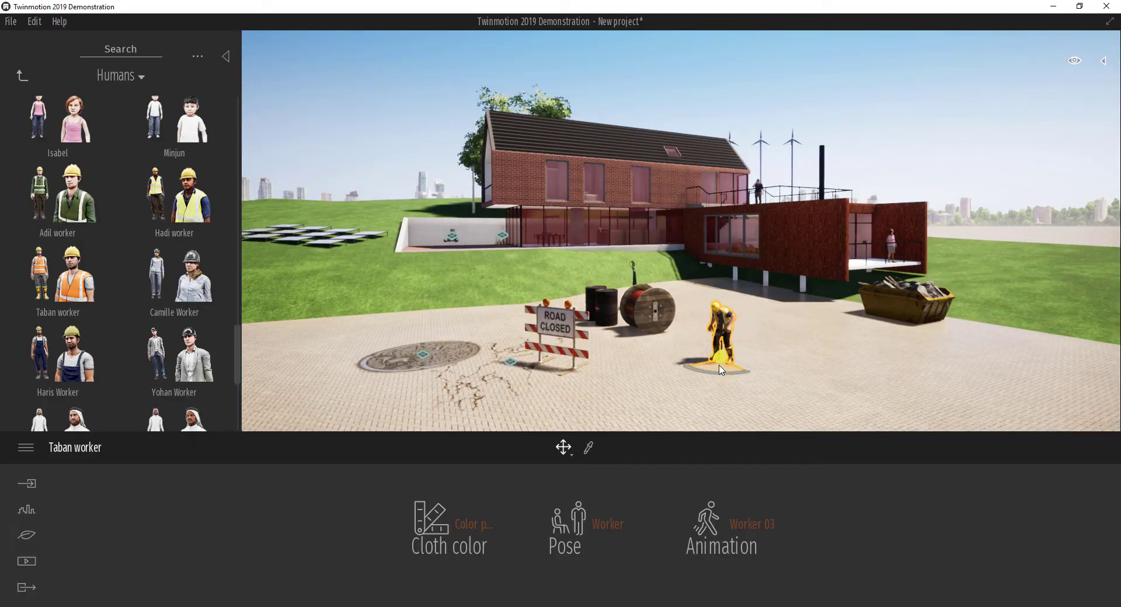
drag(720, 369, 493, 398)
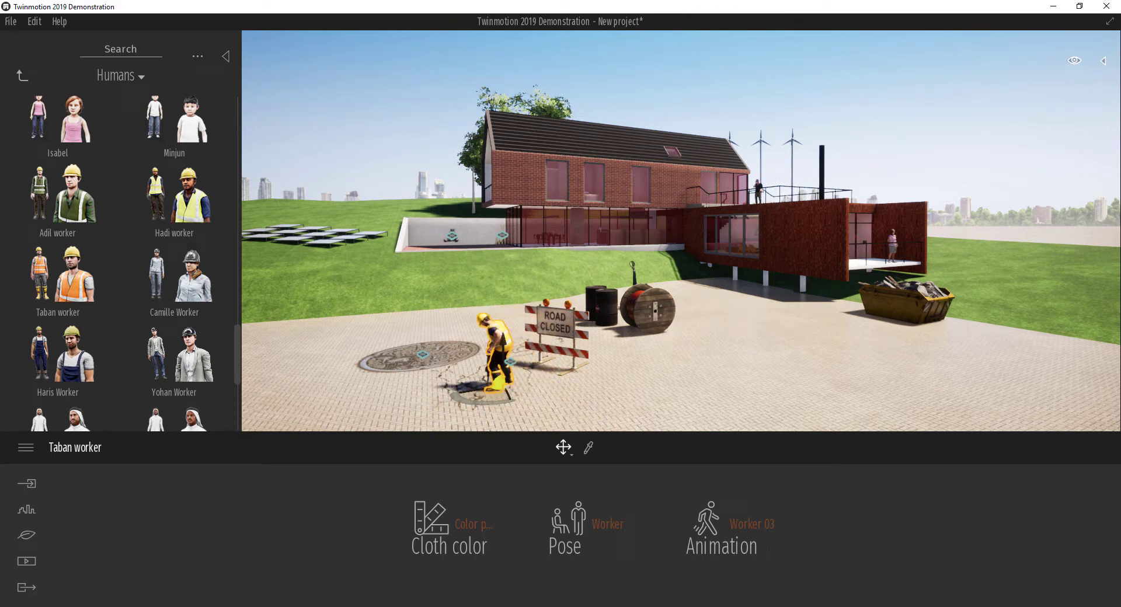
shift+middle_drag(496, 373, 546, 367)
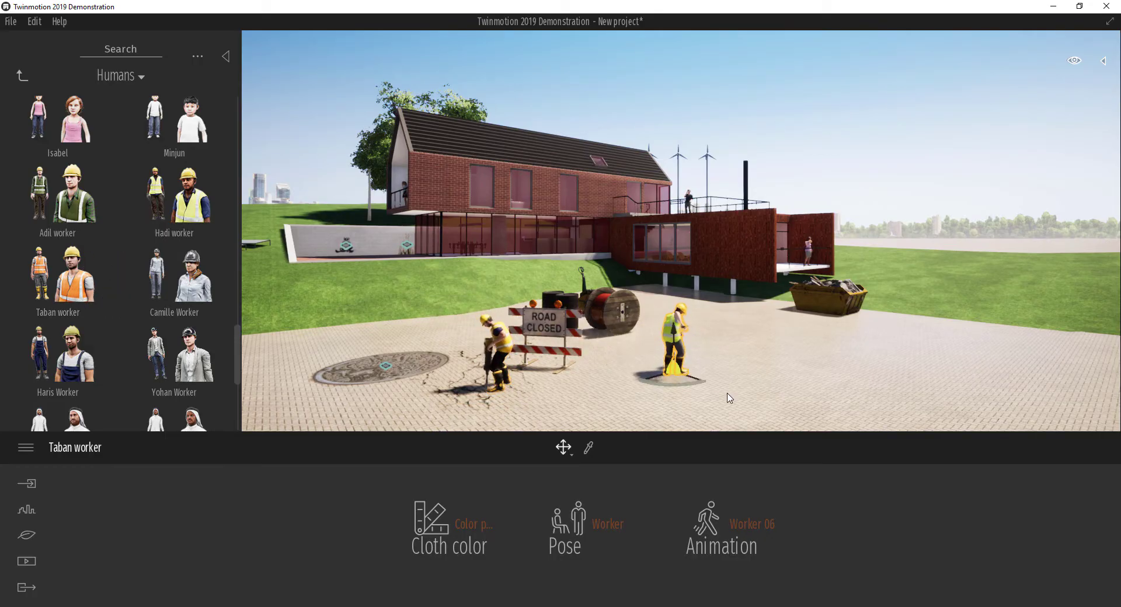
Try cloth colour presets 4 and 3 on the selected Taban worker and finish with Color preset 4
shift+middle_drag(675, 368, 720, 367)
shift+middle_drag(769, 402, 773, 379)
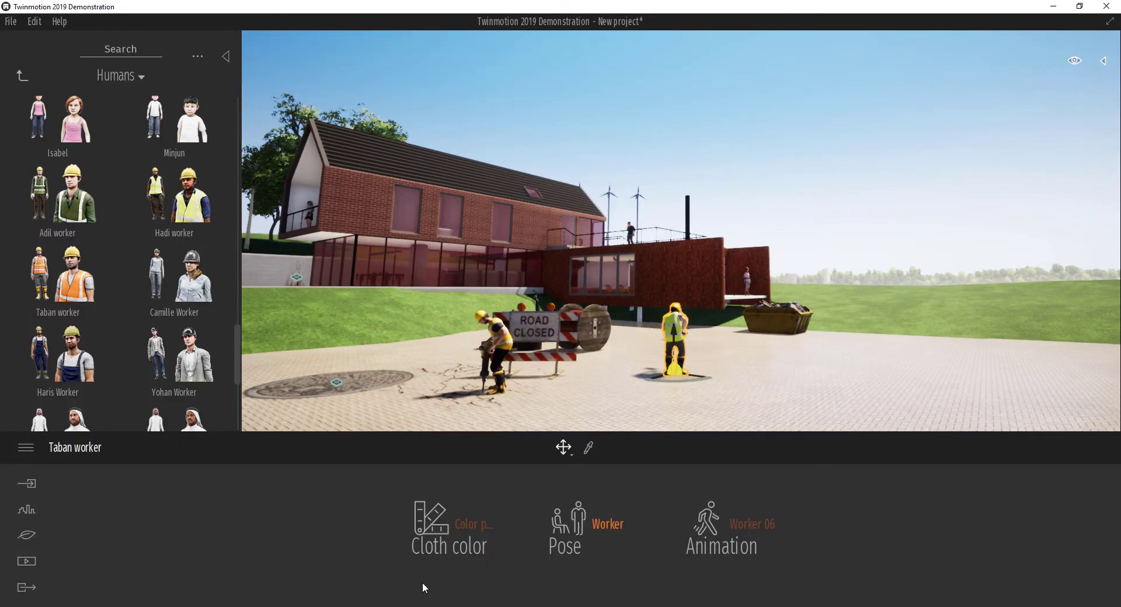
click(481, 524)
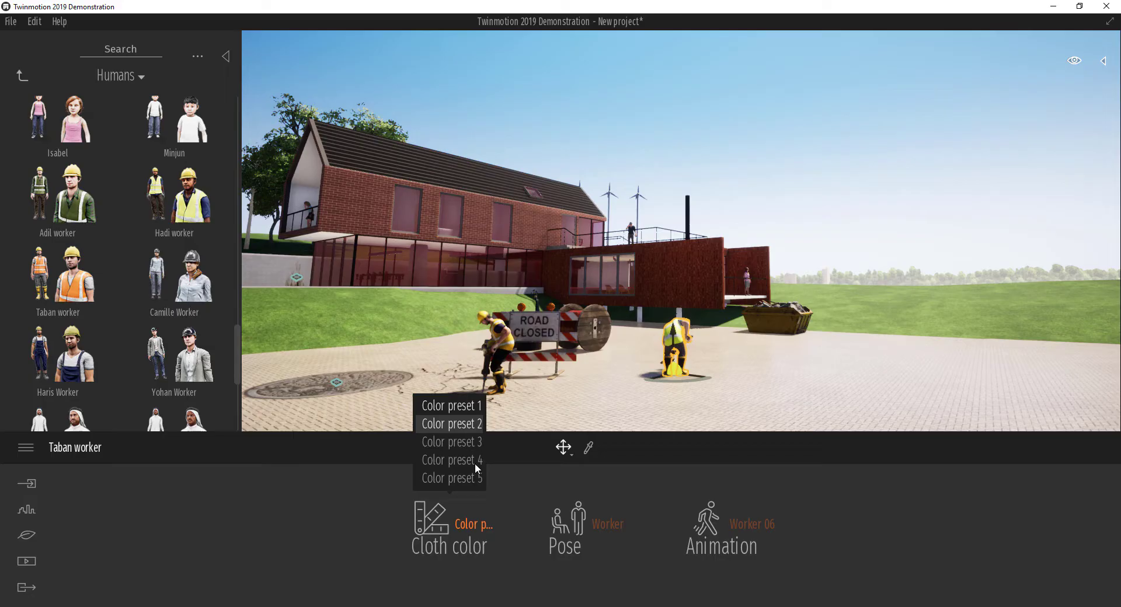
click(474, 462)
click(485, 525)
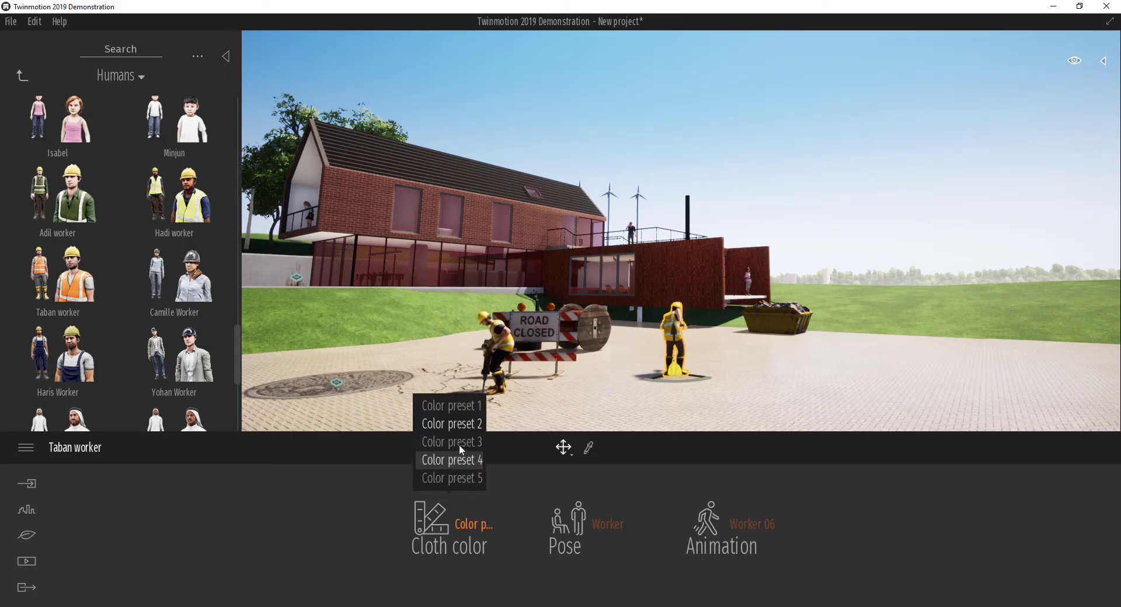
click(459, 443)
click(478, 529)
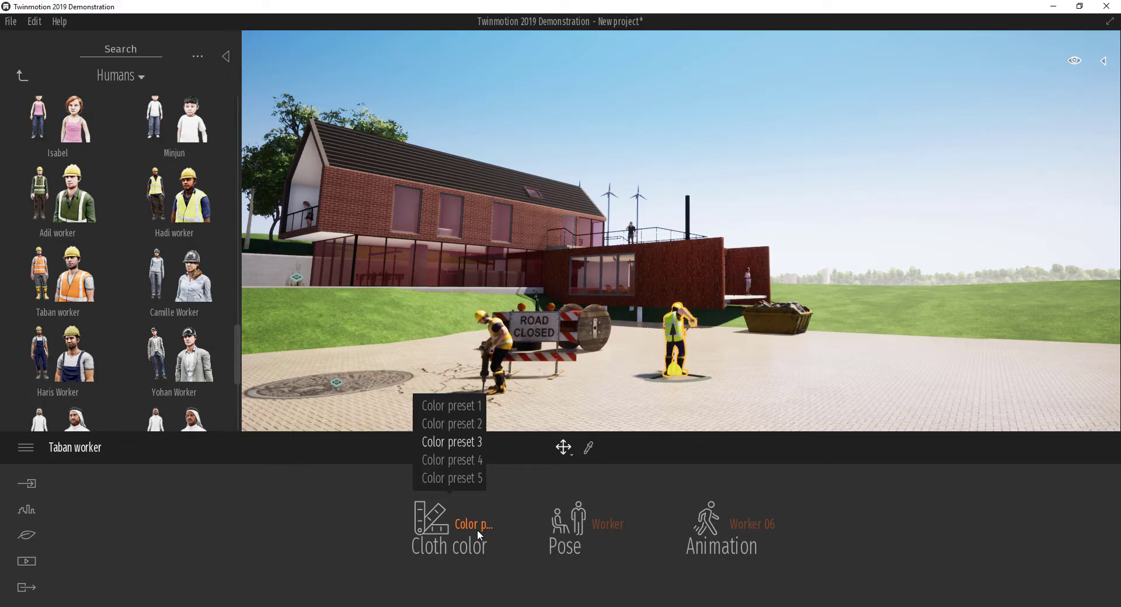
click(465, 461)
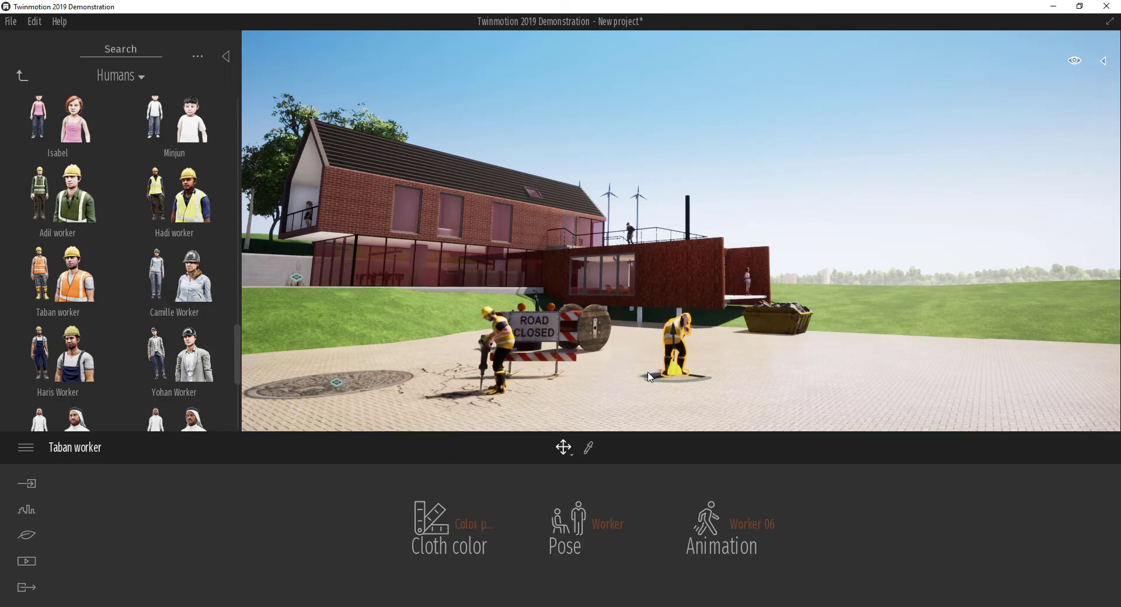
Move the worker across the paving towards the rubble skip, try animations Worker 01 and Worker 03, and set it to Worker 05
shift+middle_drag(651, 378, 710, 381)
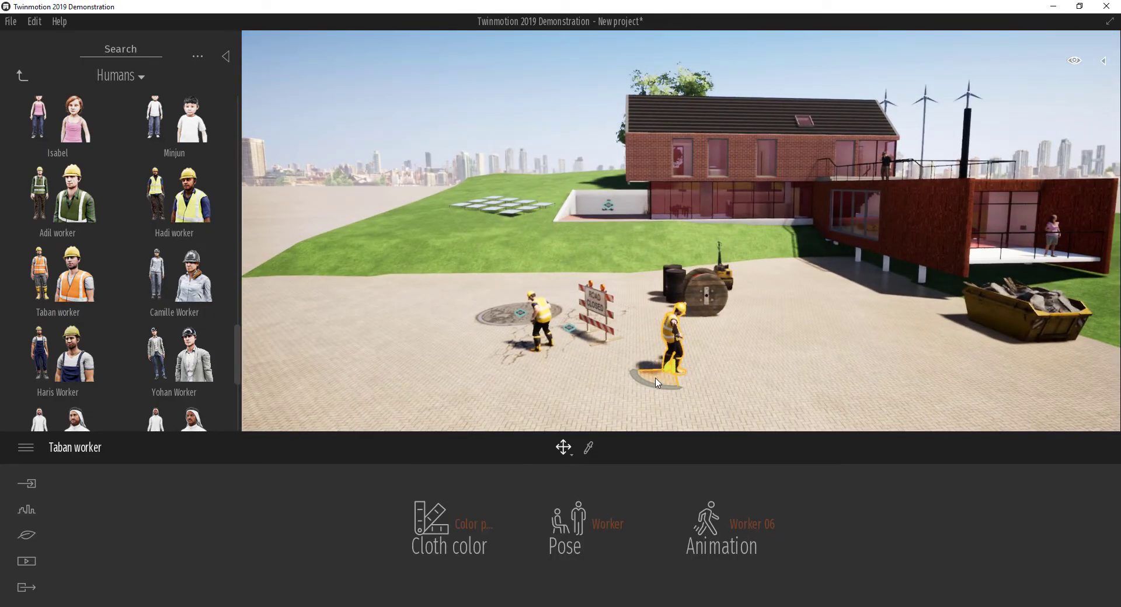
drag(670, 381, 779, 352)
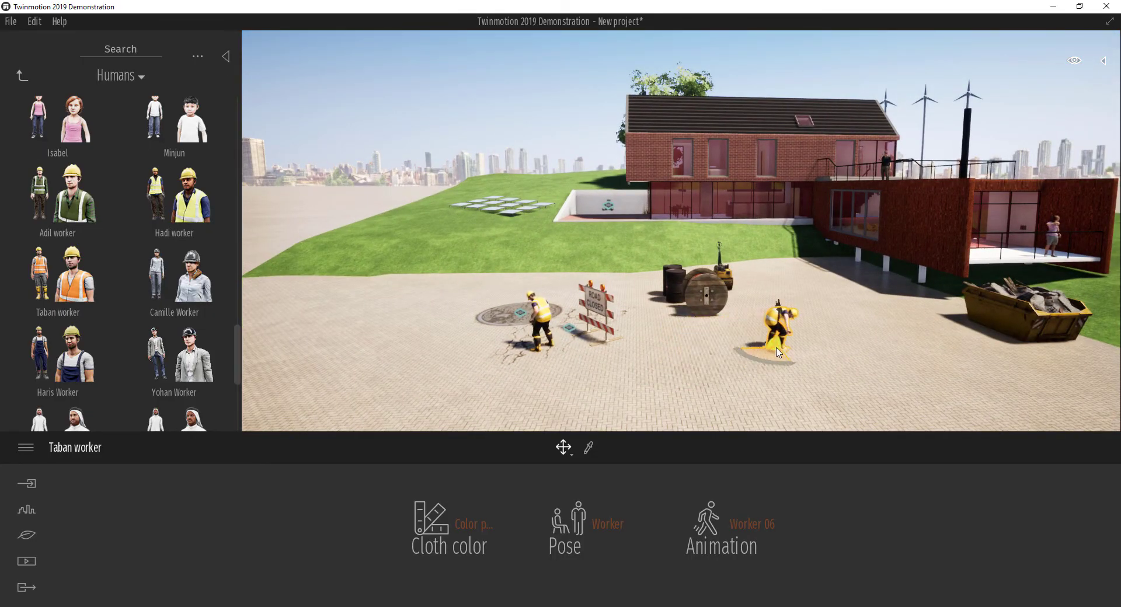
click(744, 525)
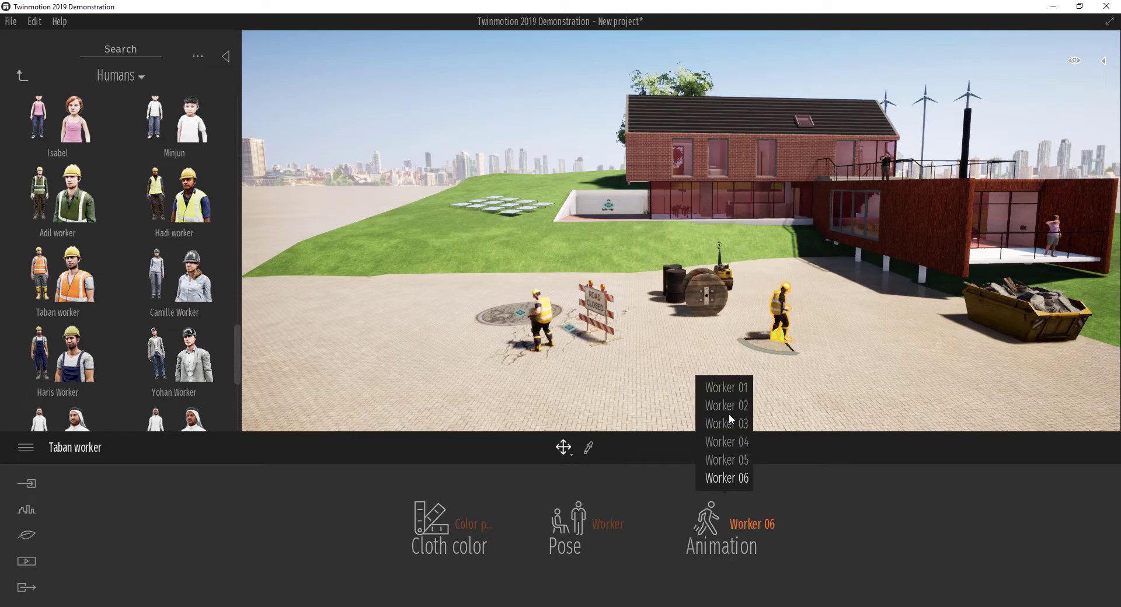
click(729, 386)
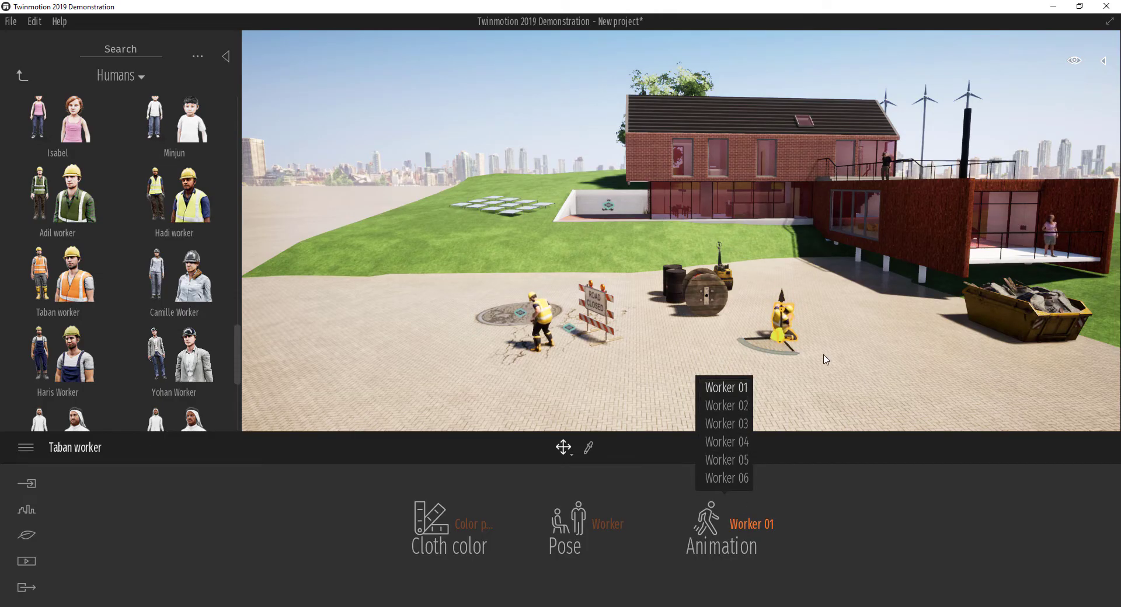
mouse_move(824, 360)
shift+middle_down()
mouse_move(735, 330)
mouse_move(805, 355)
shift+middle_up()
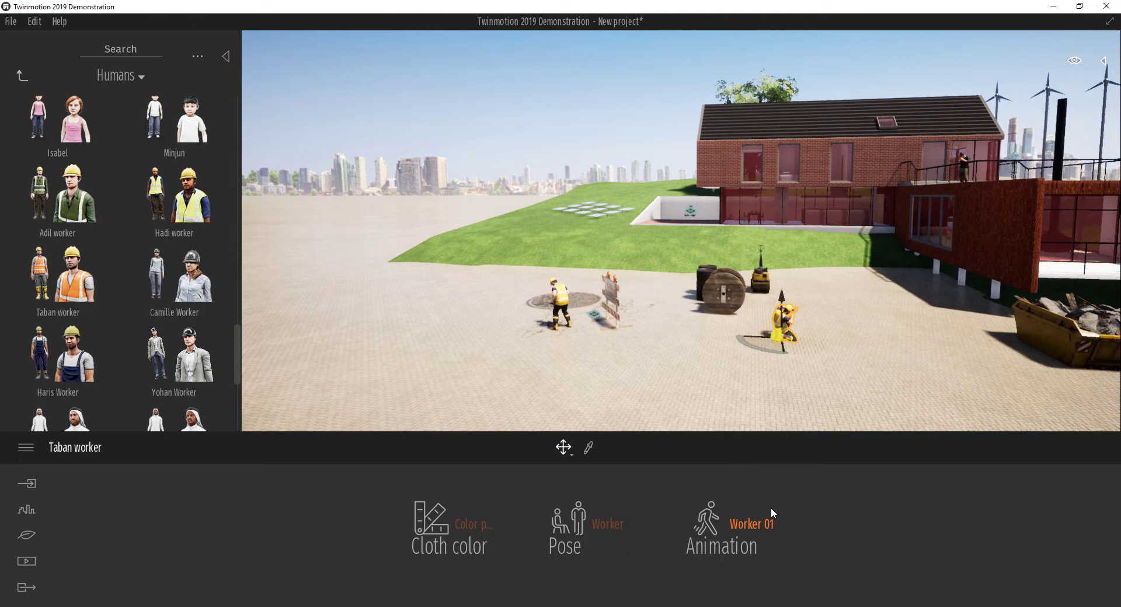
click(762, 524)
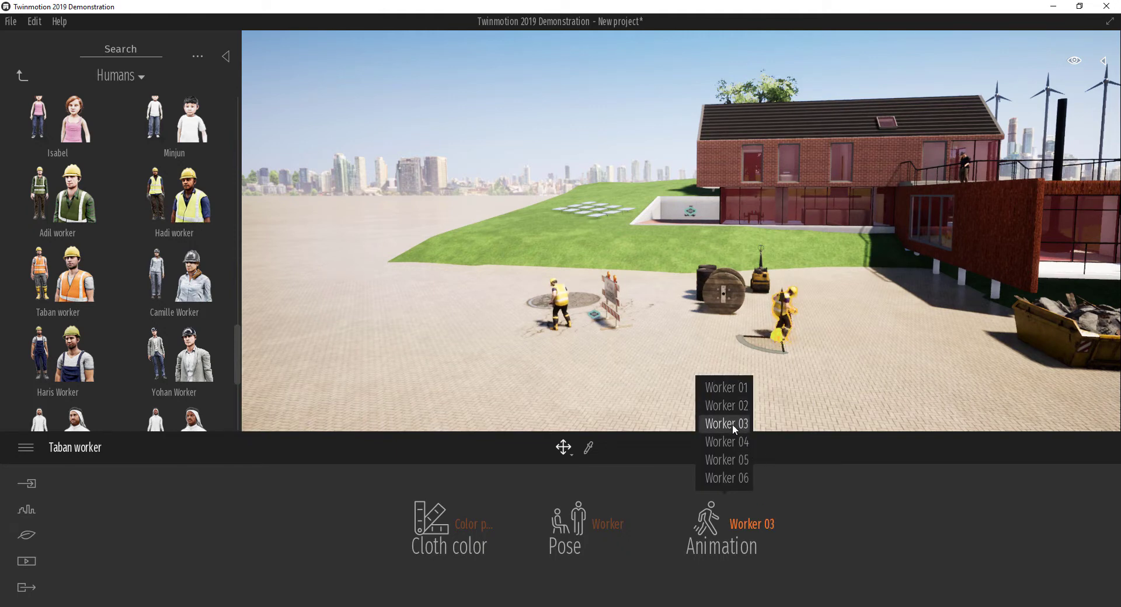
click(732, 423)
click(741, 520)
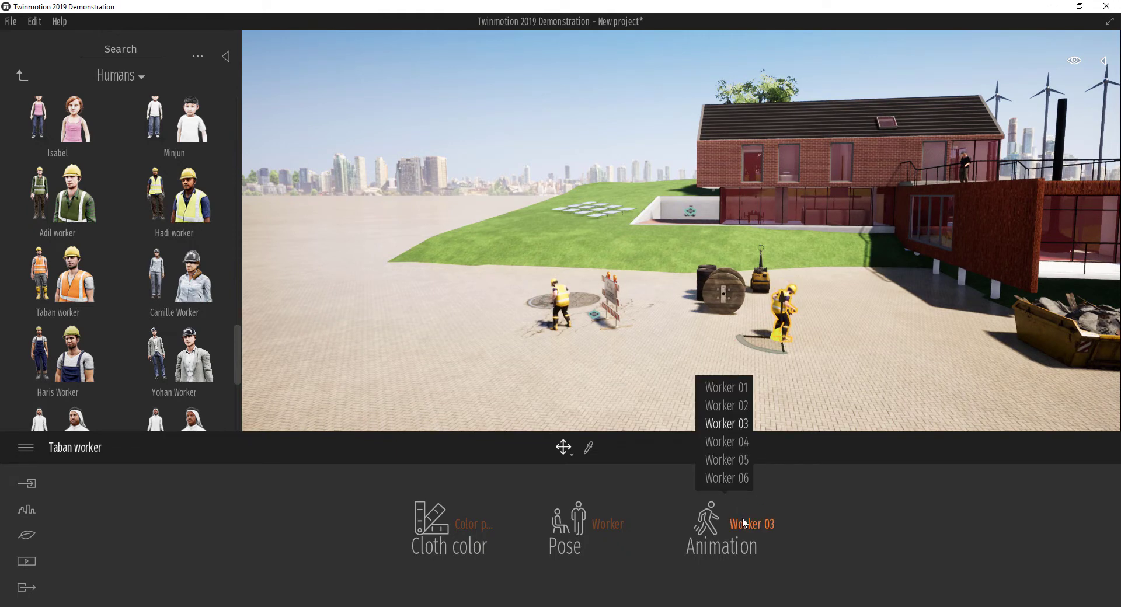
click(734, 460)
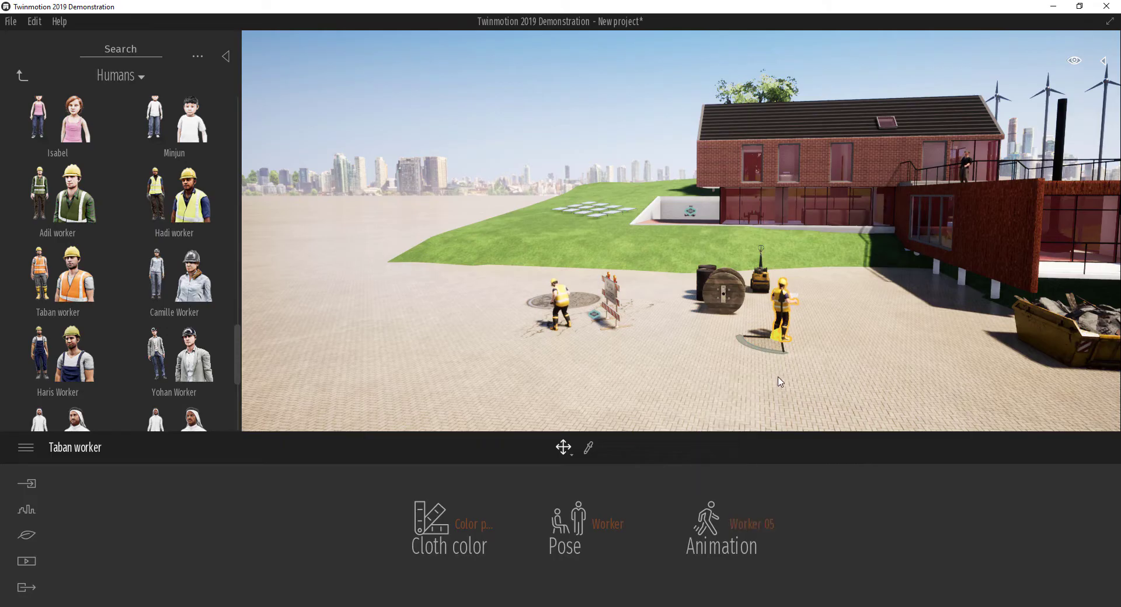
Rotate the Taban worker in place on the paving between the cable reel and the rubble skip
drag(762, 354, 803, 367)
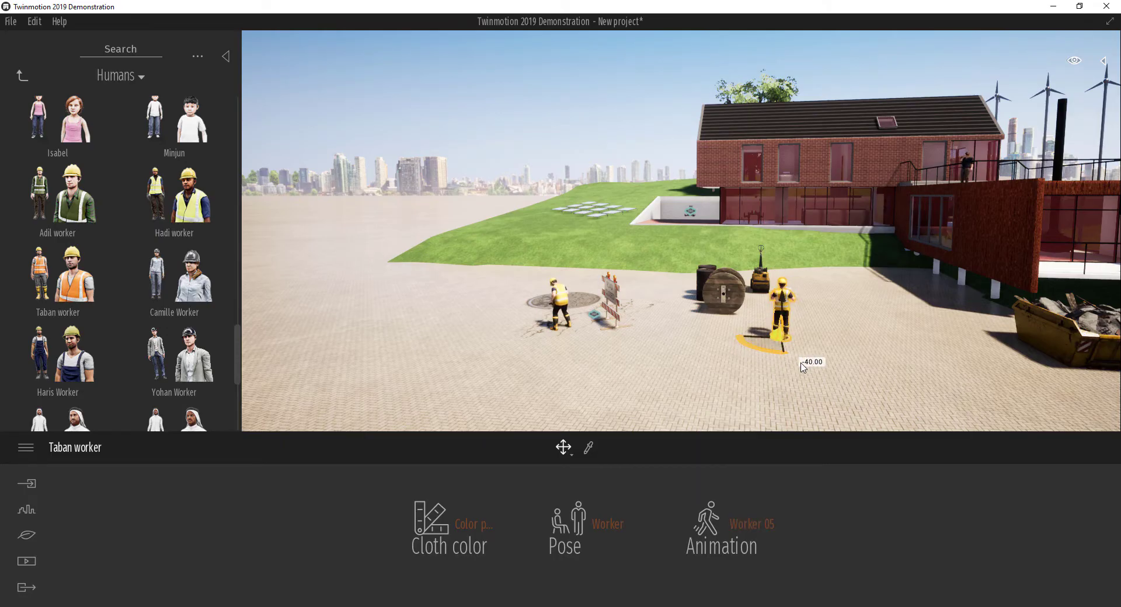
shift+middle_drag(751, 395, 808, 356)
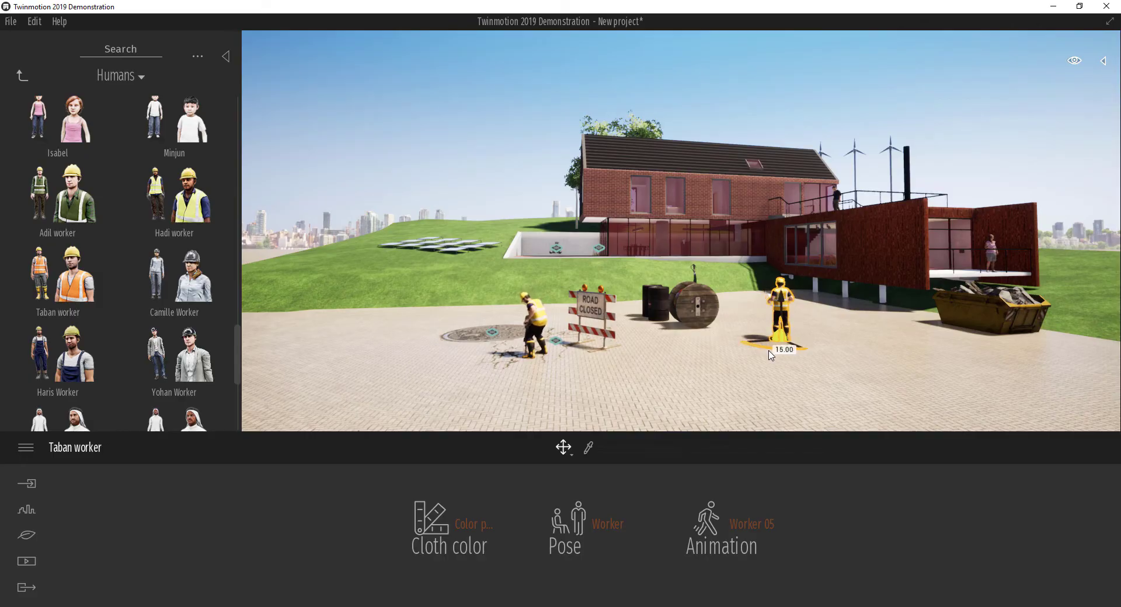
shift+middle_drag(690, 373, 703, 382)
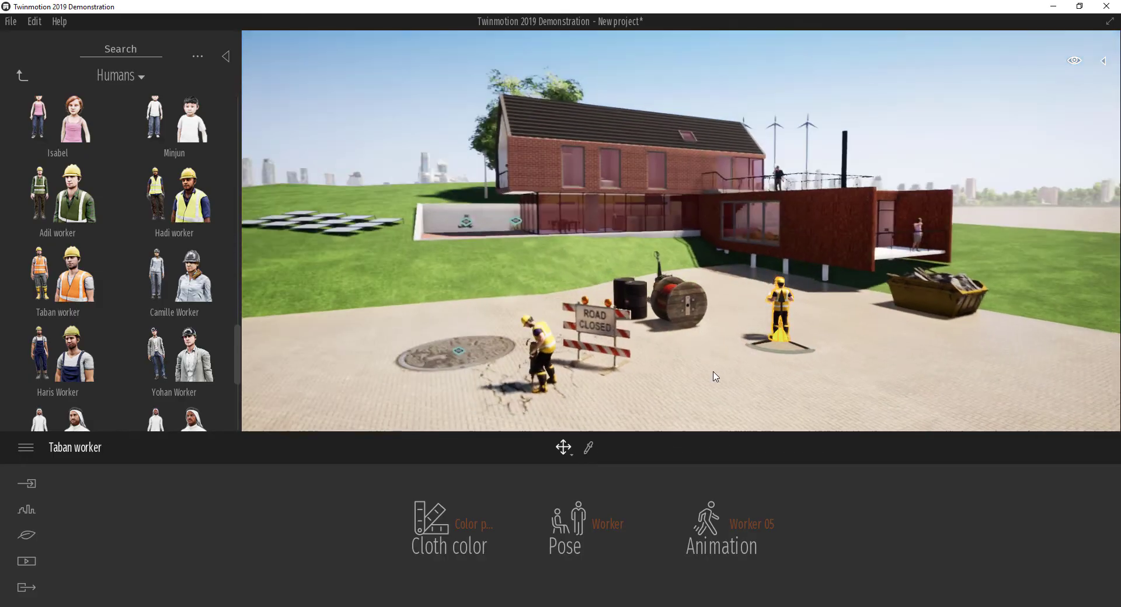
Select the woman standing on the annex balcony and set her animation to Idle 05
right_drag(704, 382, 765, 381)
right_drag(676, 368, 656, 299)
scroll(656, 299, down, 5)
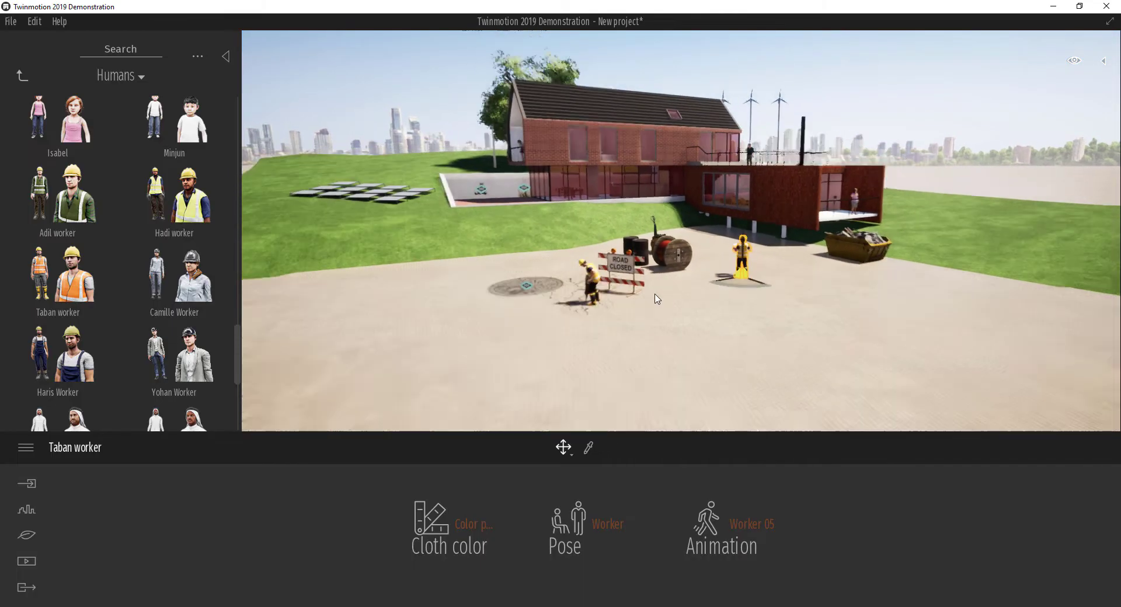
scroll(128, 304, up, 5)
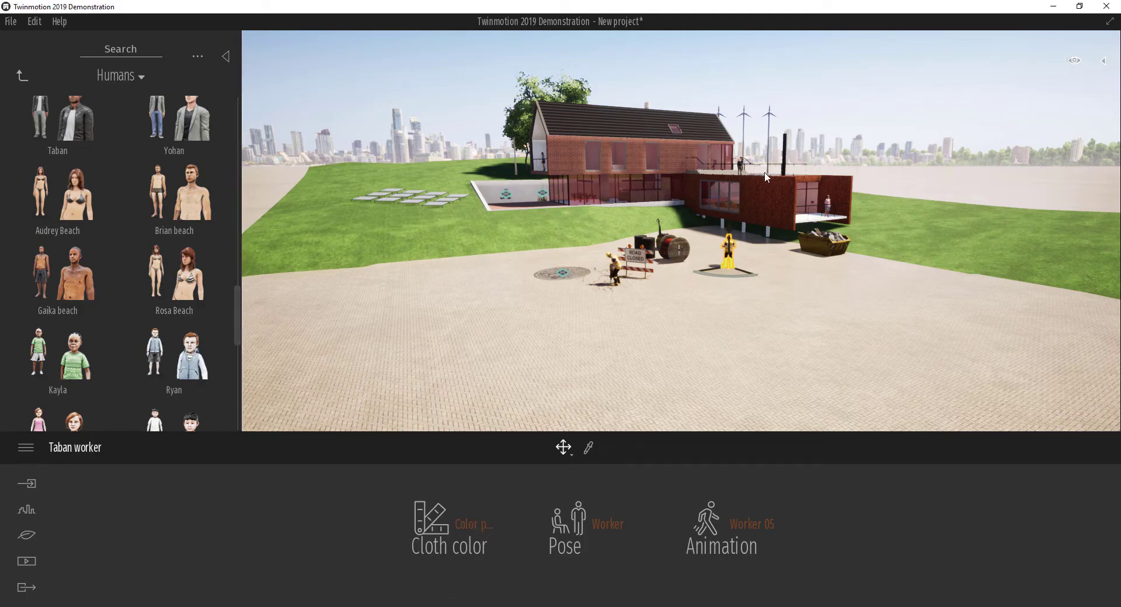
click(830, 203)
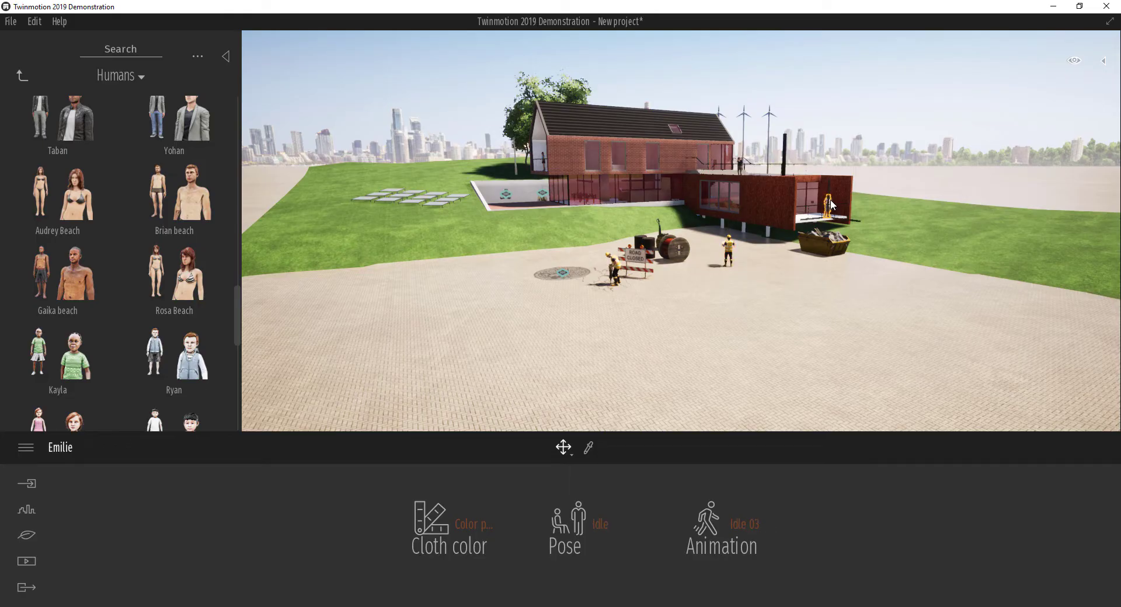
double_click(831, 203)
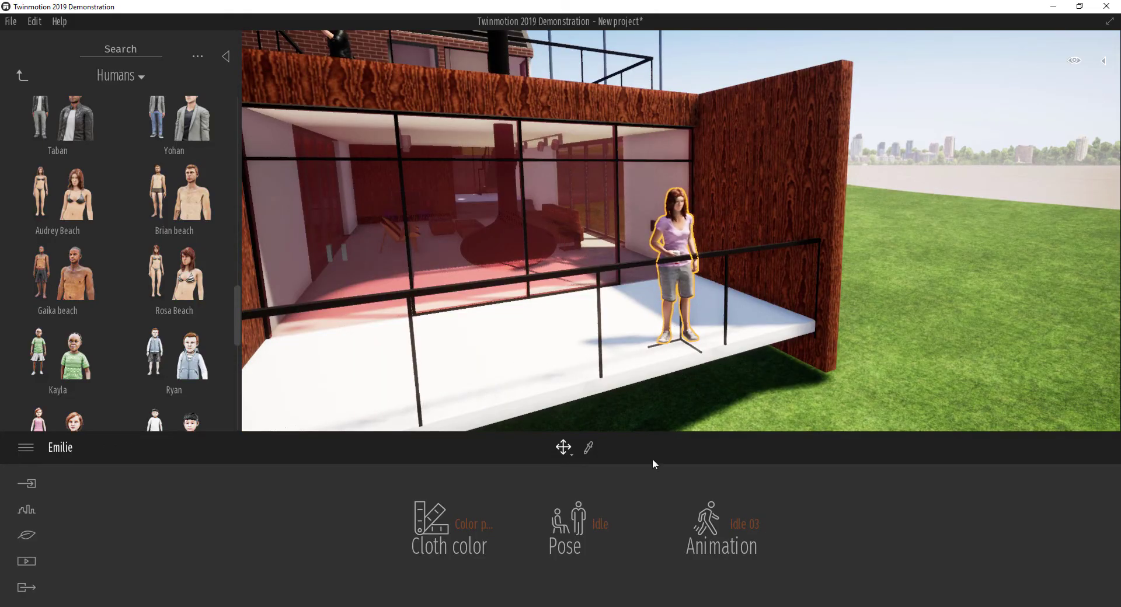
click(746, 526)
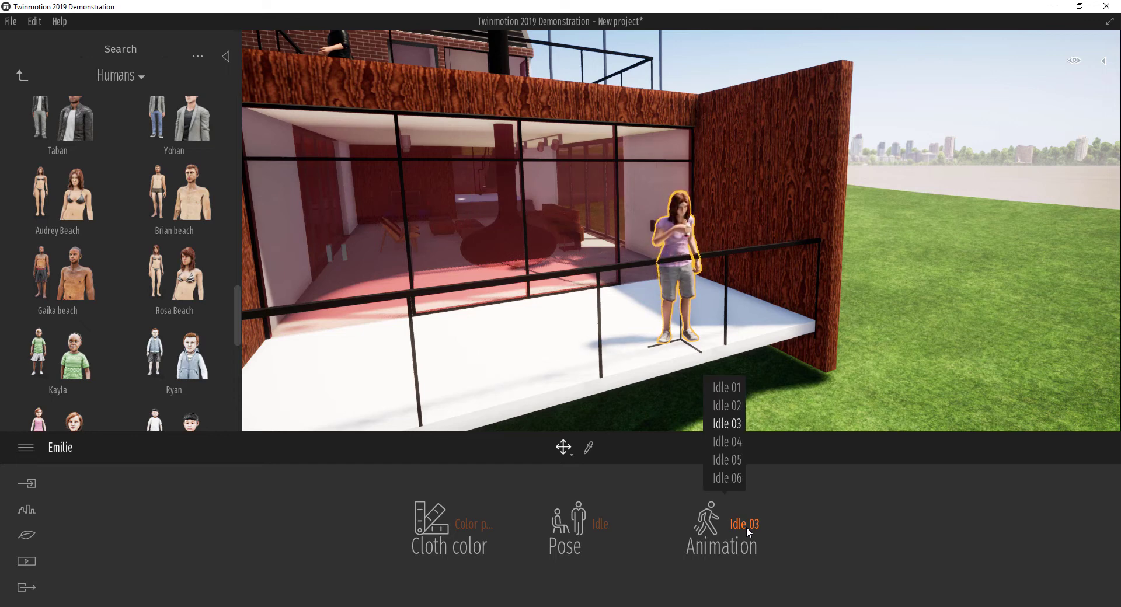
click(727, 459)
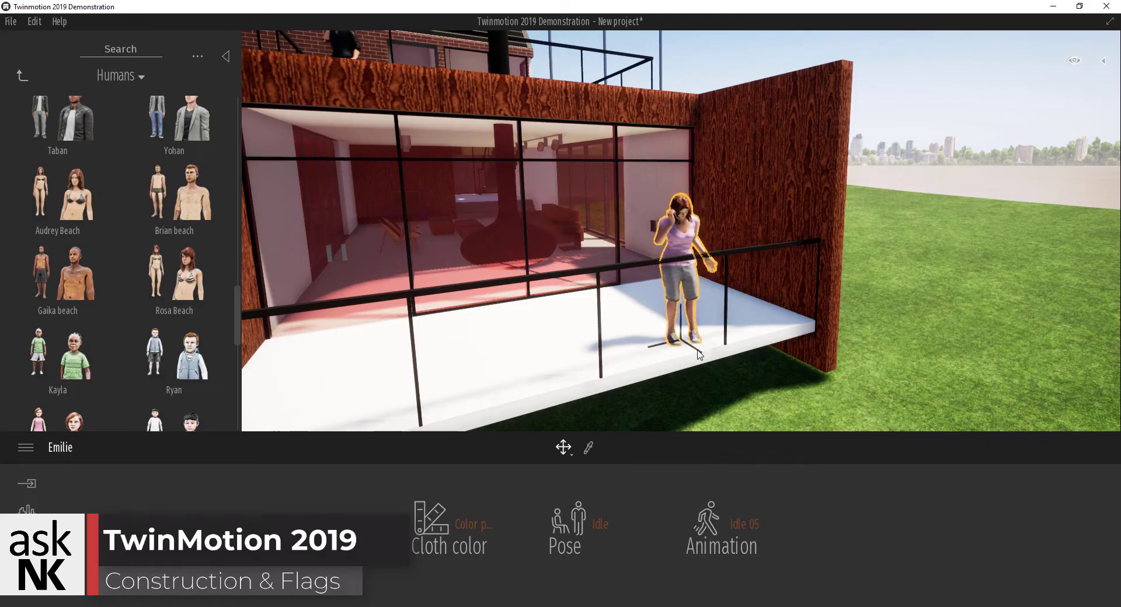
Inspect the woman on the balcony up close and look at the same balcony in the Revit 3D view before returning to Twinmotion
shift+middle_drag(637, 216, 741, 262)
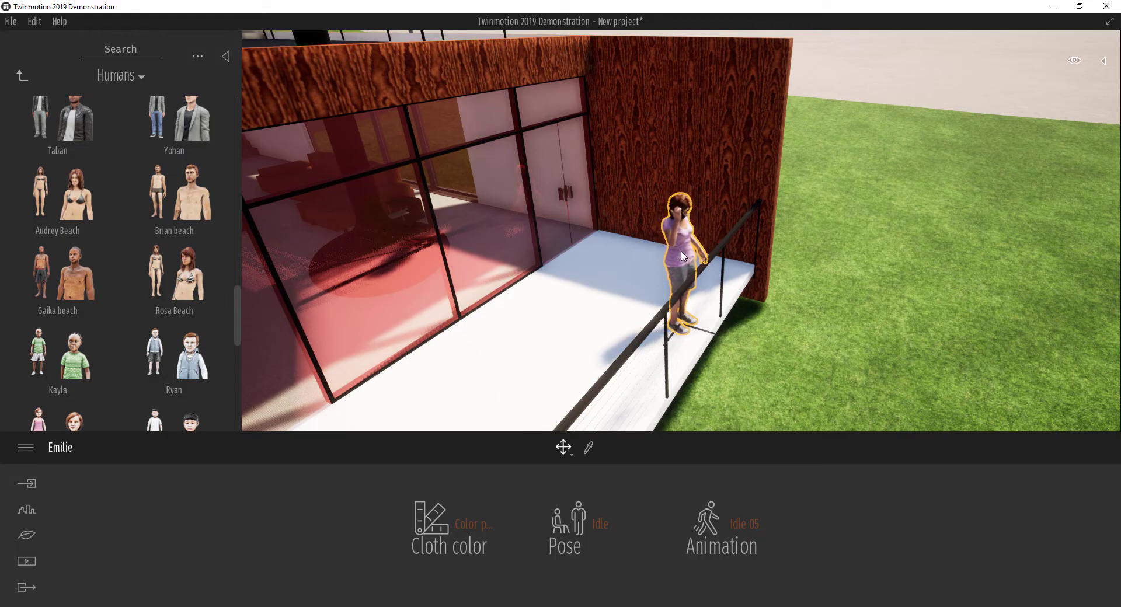
shift+middle_drag(641, 317, 654, 353)
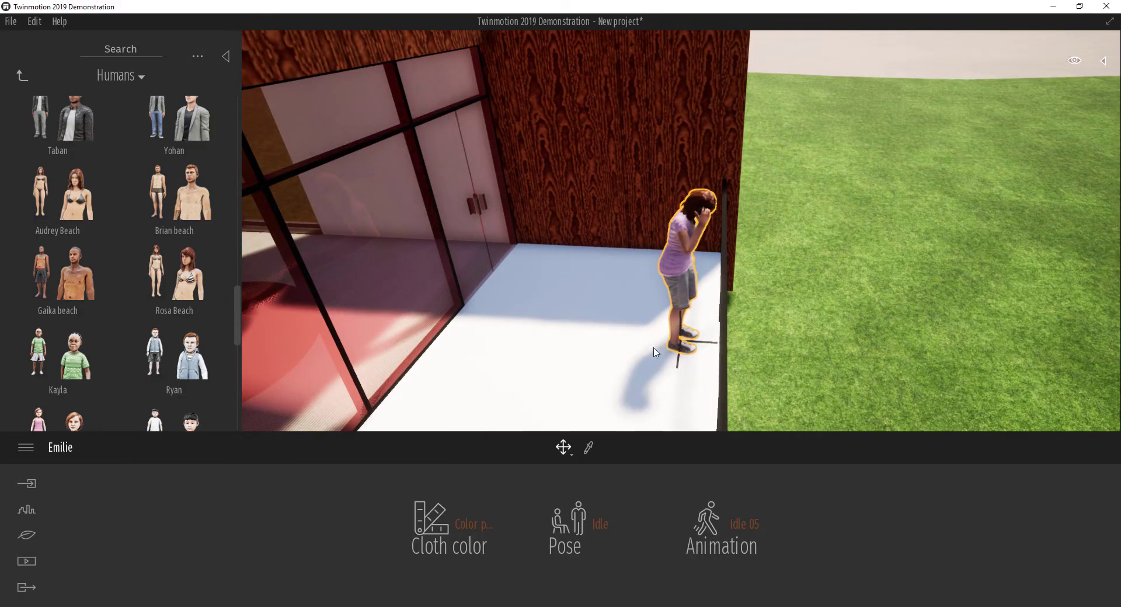
click(613, 417)
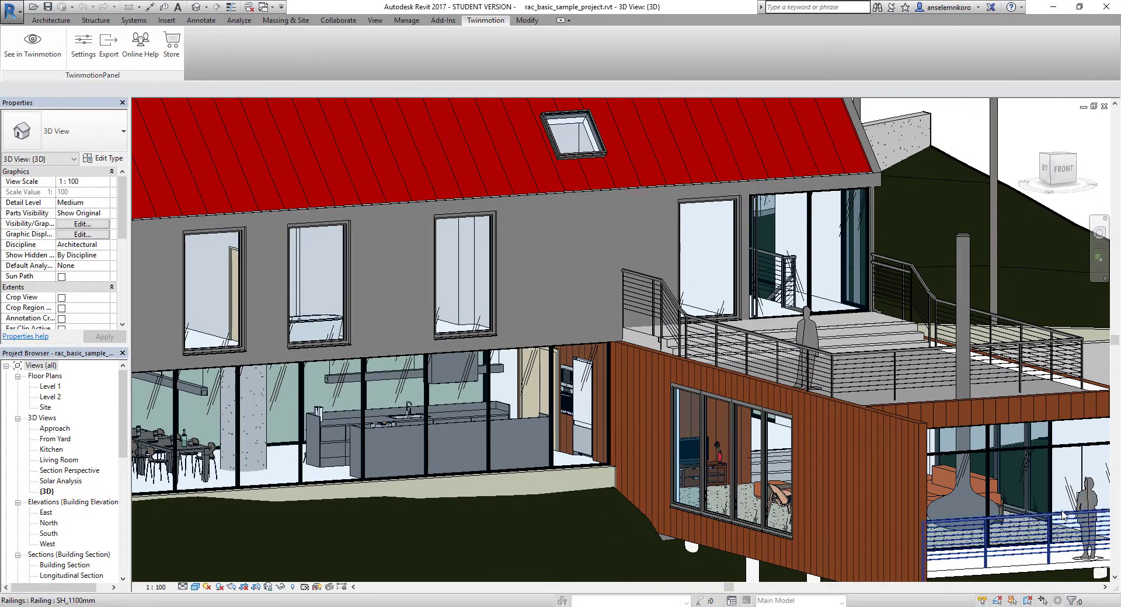
click(1052, 6)
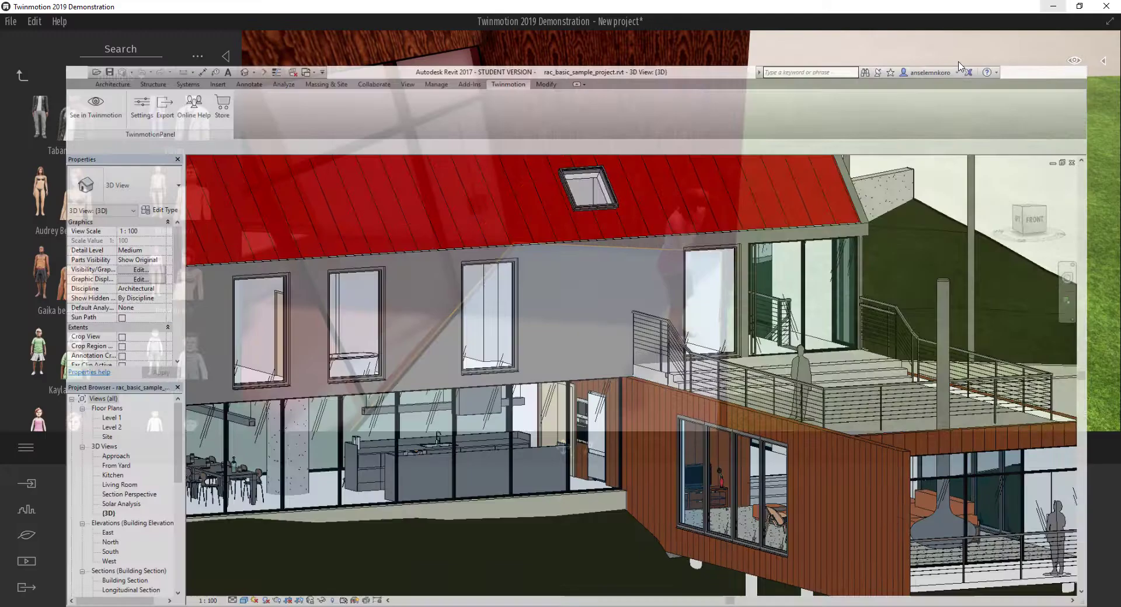
click(681, 284)
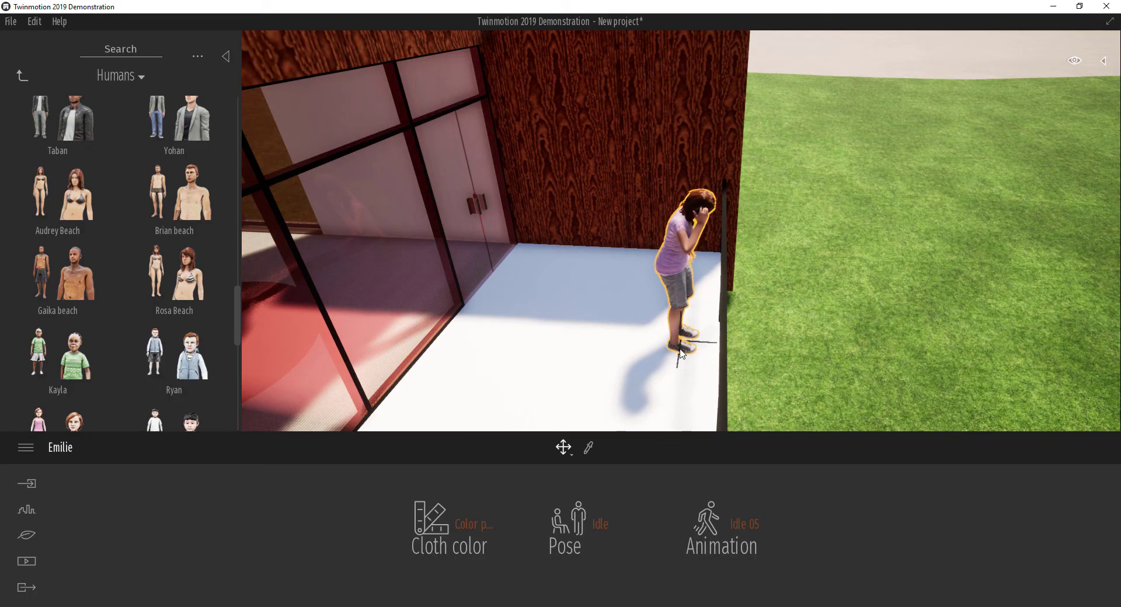
Return from the Humans collection to the top level of the library
shift+middle_drag(631, 350, 514, 263)
scroll(708, 338, down, 10)
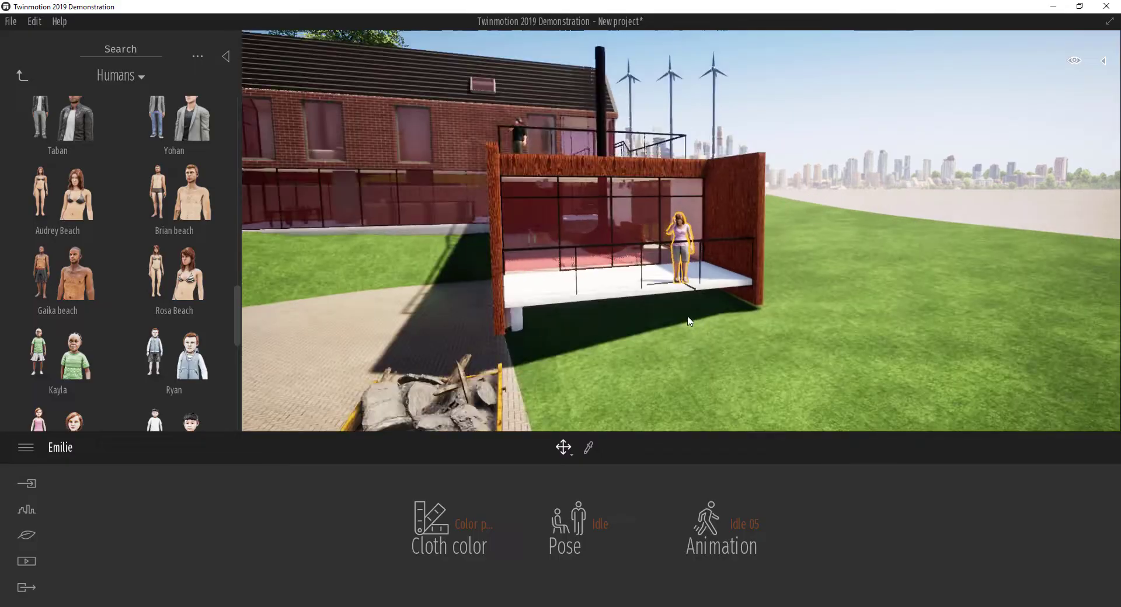
shift+middle_drag(502, 313, 589, 283)
scroll(556, 290, down, 3)
shift+middle_drag(496, 274, 701, 303)
scroll(517, 284, down, 3)
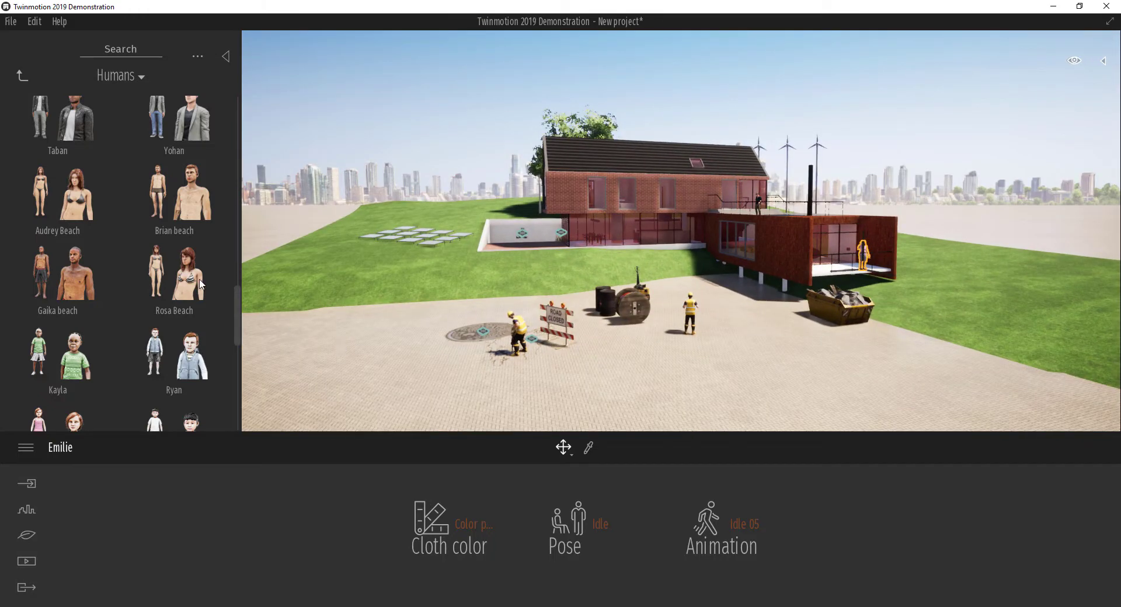
click(23, 75)
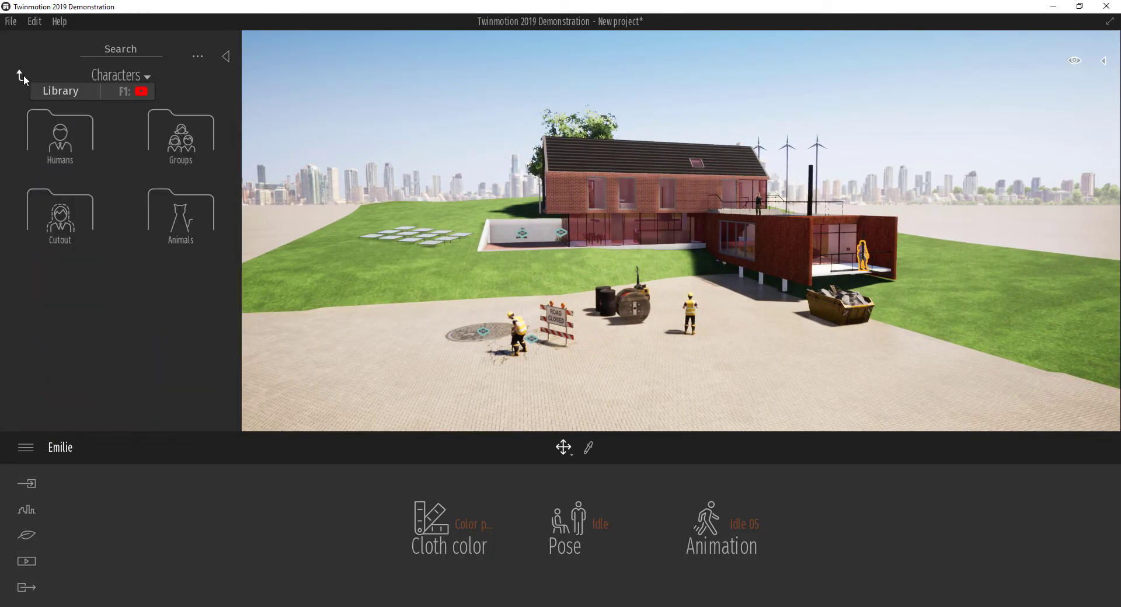
click(23, 75)
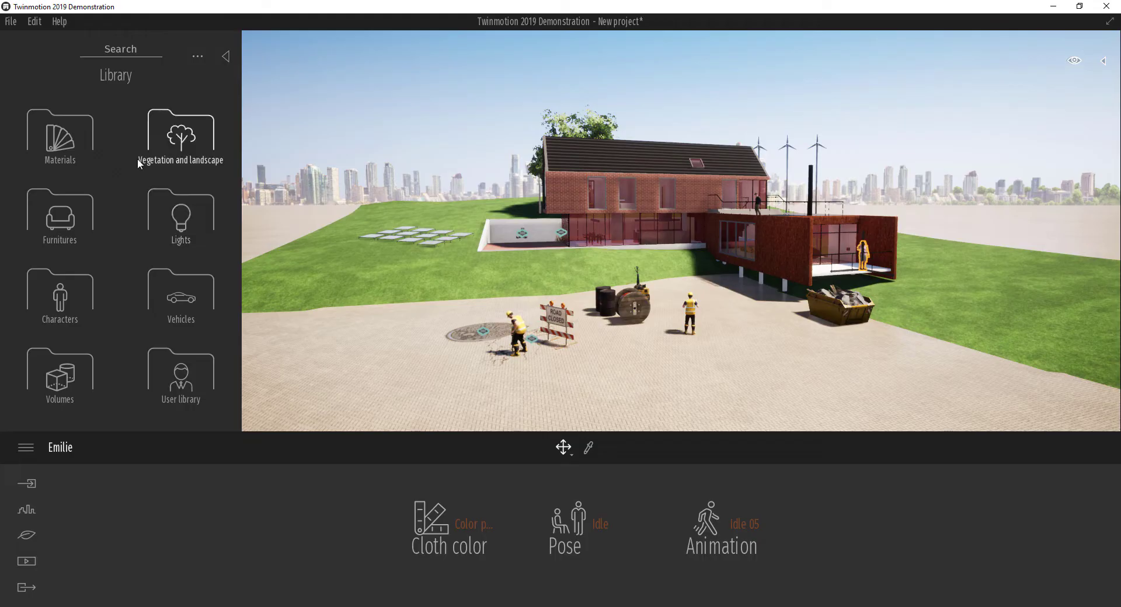
click(184, 147)
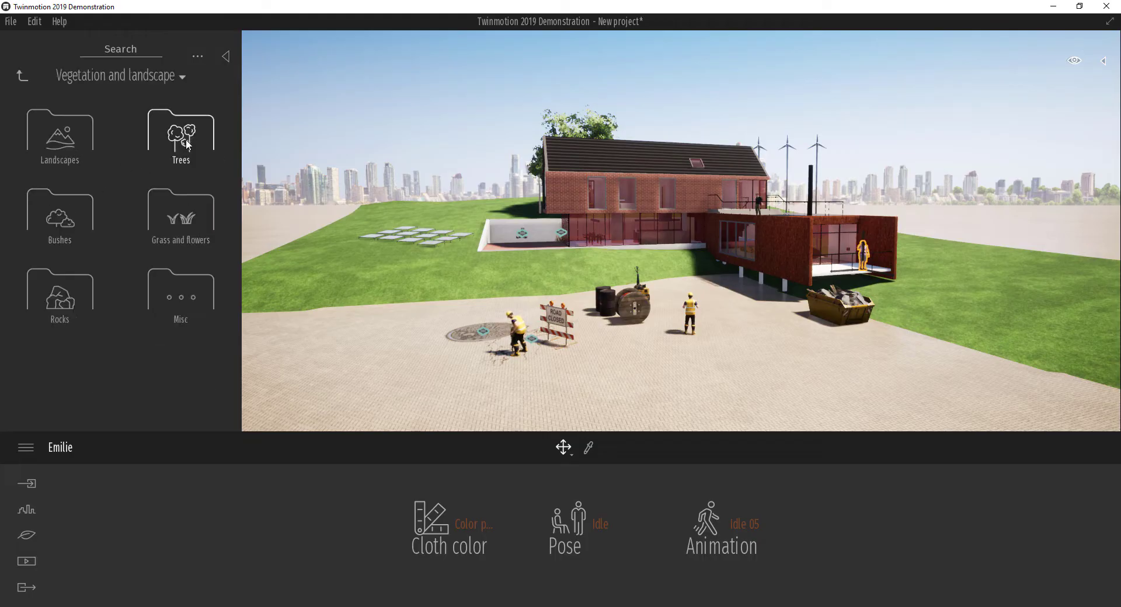
click(60, 131)
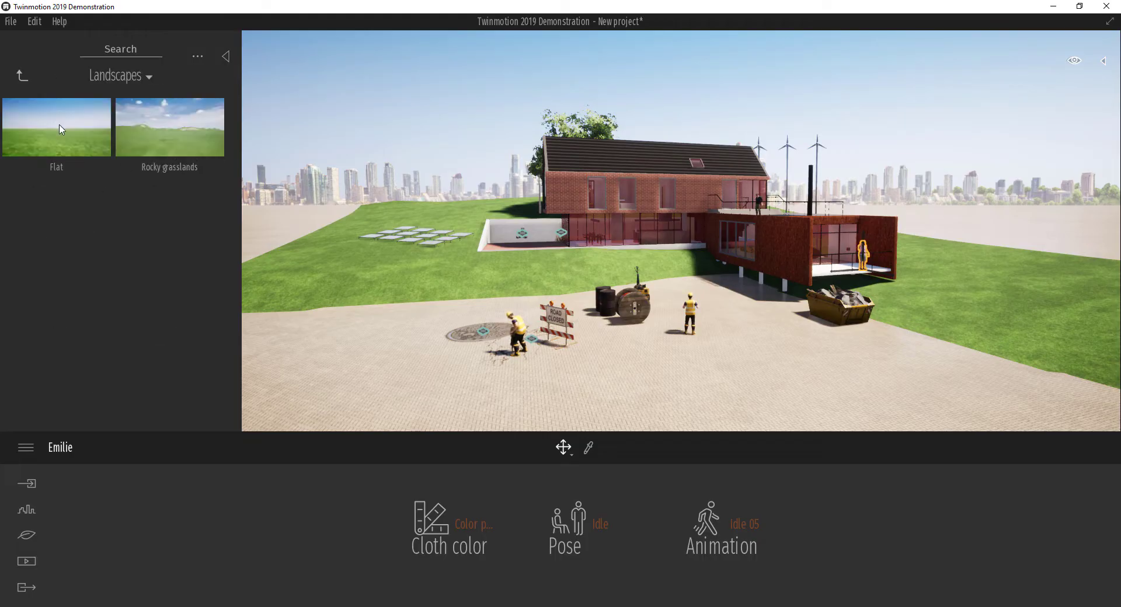
click(24, 75)
click(23, 75)
Open the City collection of the Furnitures library and bring its Flags and Construction folders into view
click(68, 233)
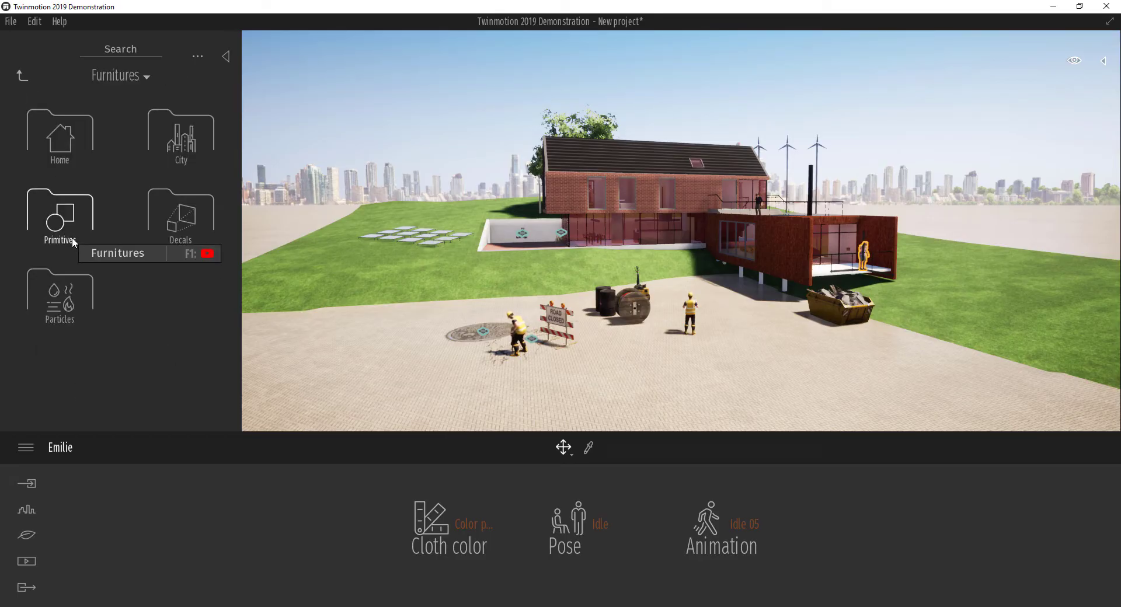
click(178, 135)
scroll(133, 240, down, 1)
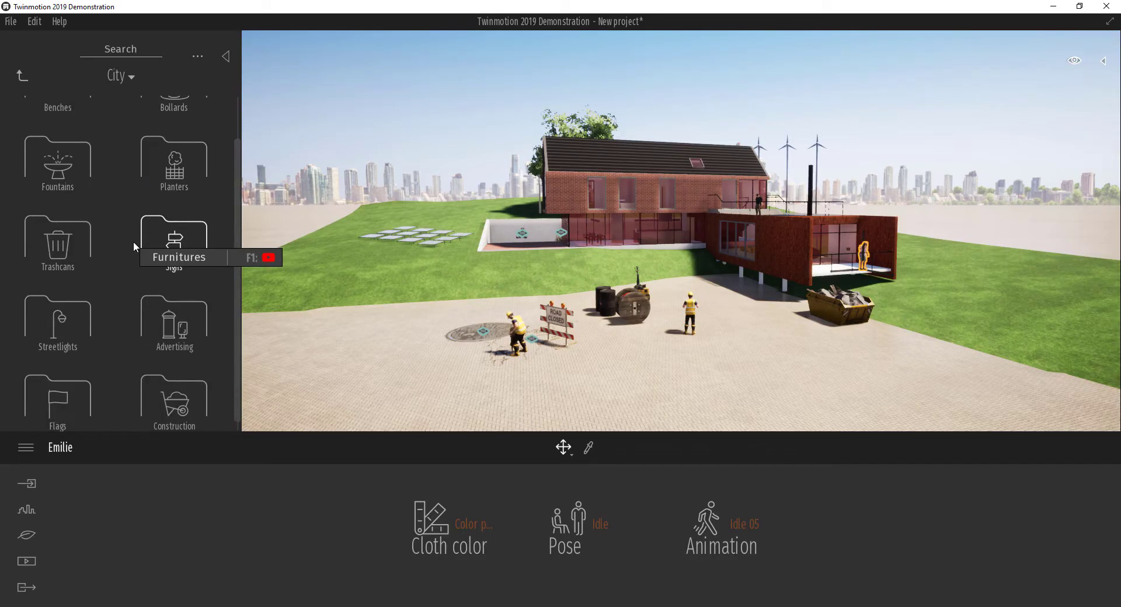
Open the Flags collection and place a Flag Banner on the paving near the lawn's edge, beside the manhole
scroll(133, 240, down, 1)
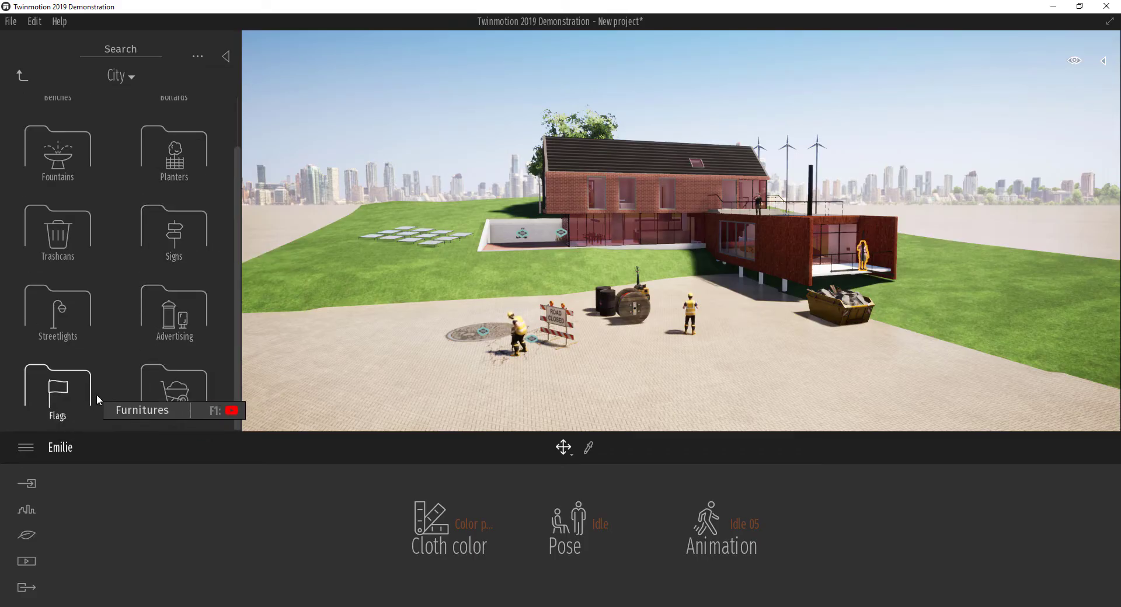
click(70, 397)
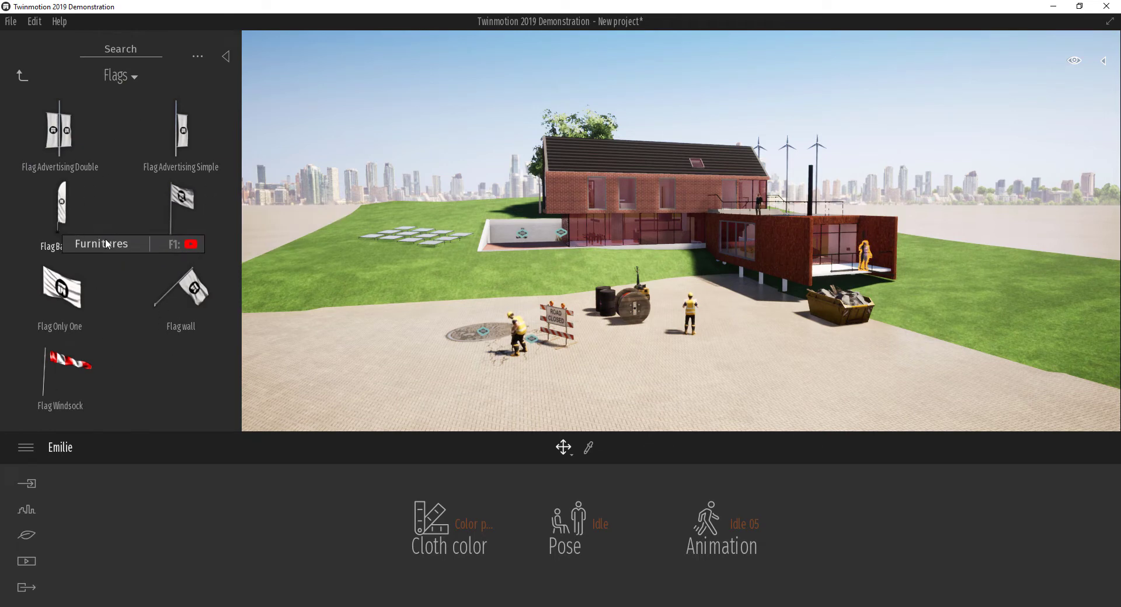
drag(55, 227, 362, 337)
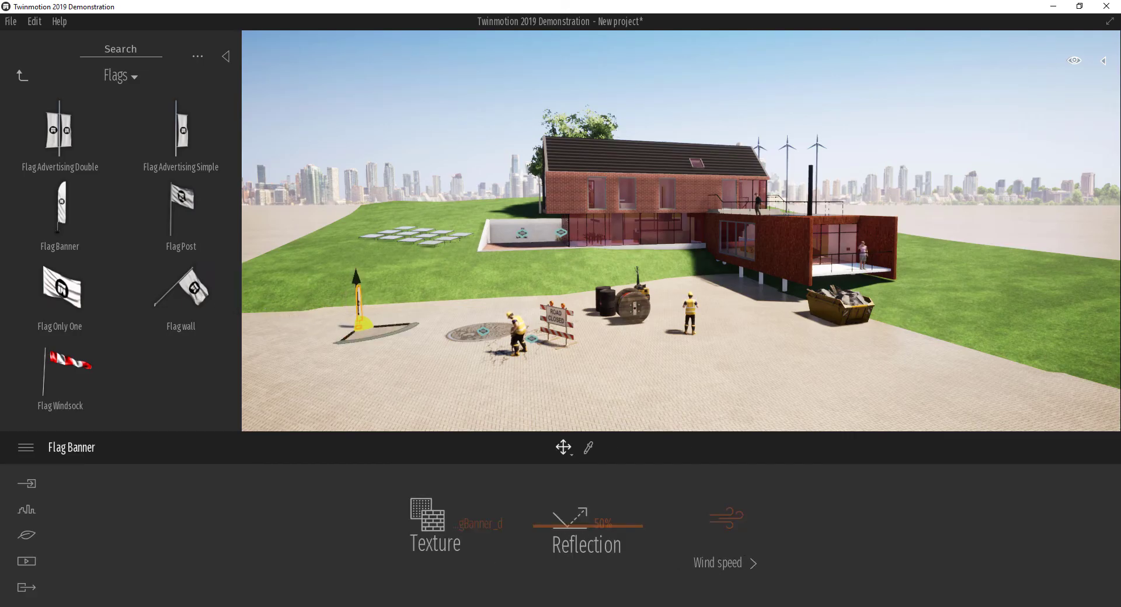
Scale the flag banner up uniformly until it rises well above the annex roof behind it in the view
shift+middle_drag(370, 423, 431, 422)
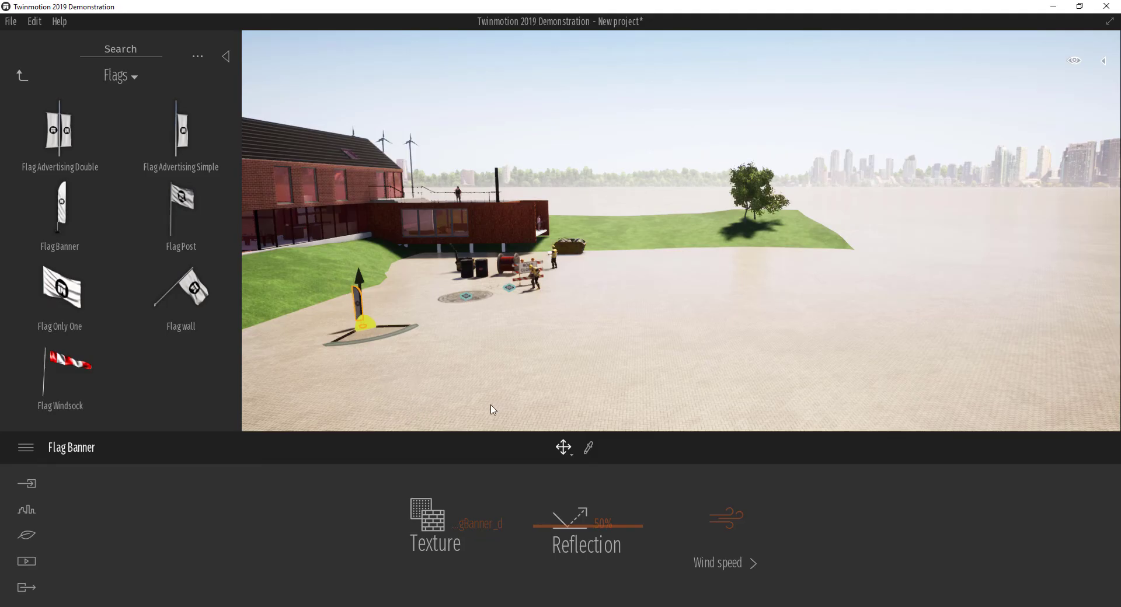
click(566, 445)
click(366, 329)
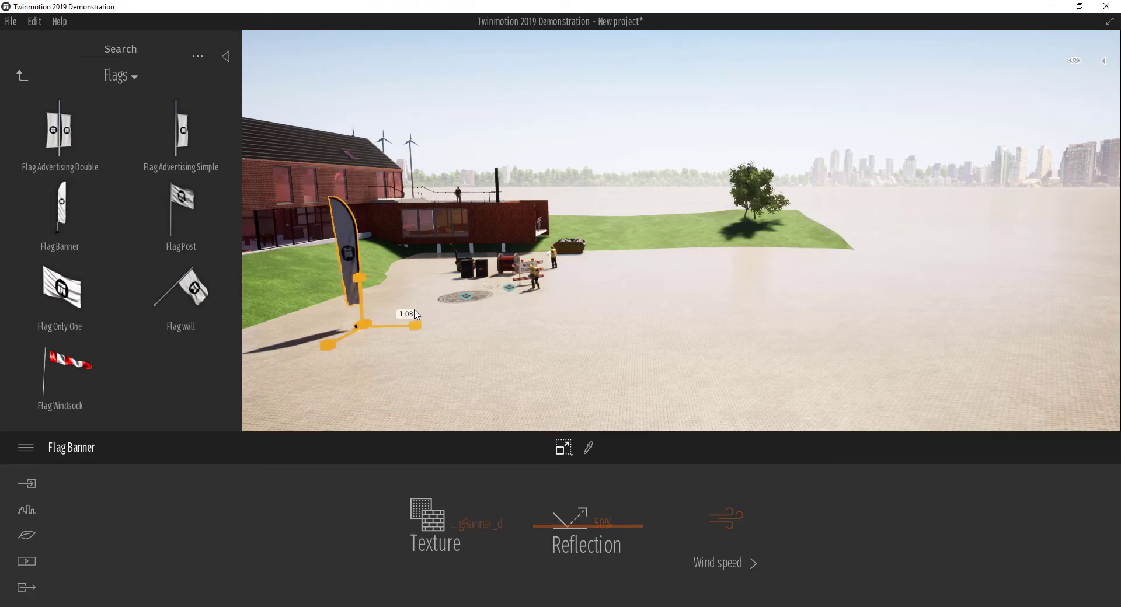
drag(416, 315, 493, 353)
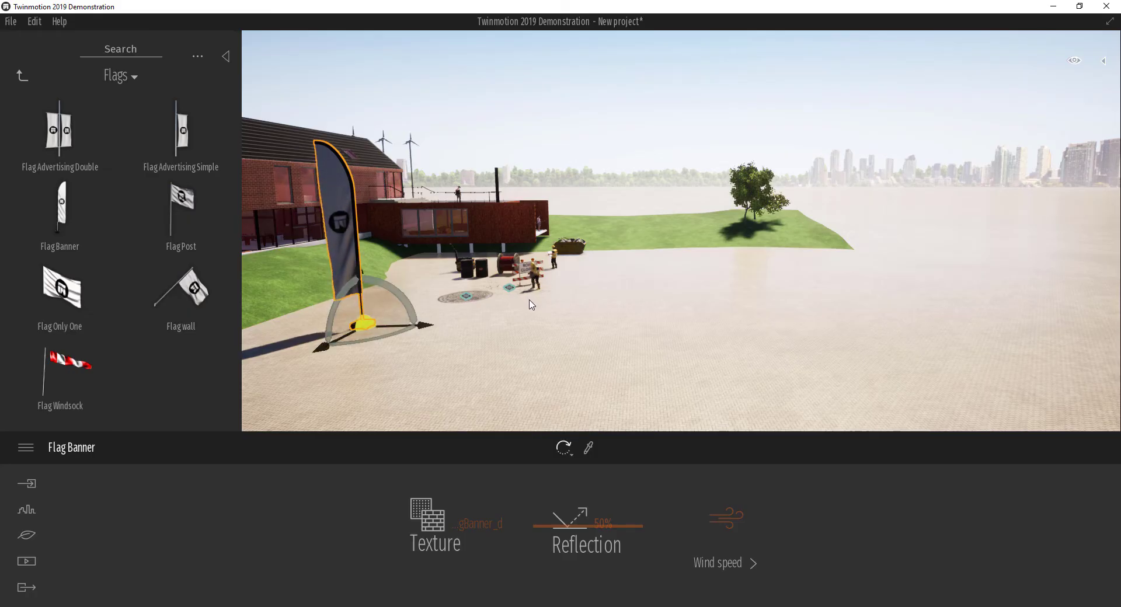
Rotate the flag banner about its vertical axis so its cloth swings to the opposite side of the pole
key(space)
key(space)
key(space)
key(space)
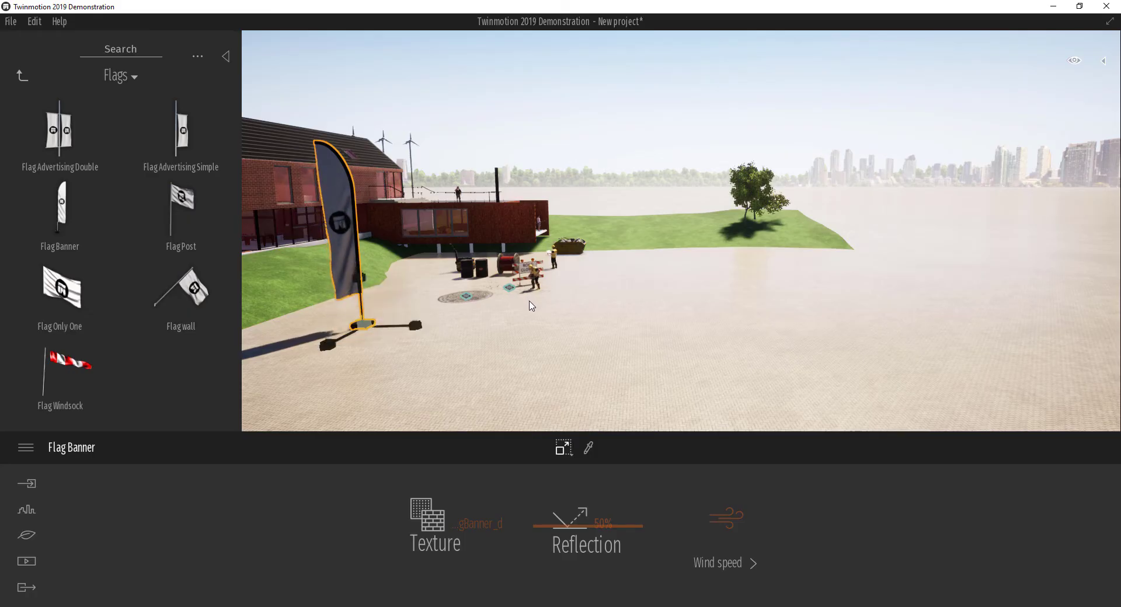
key(space)
key(space)
key(space)
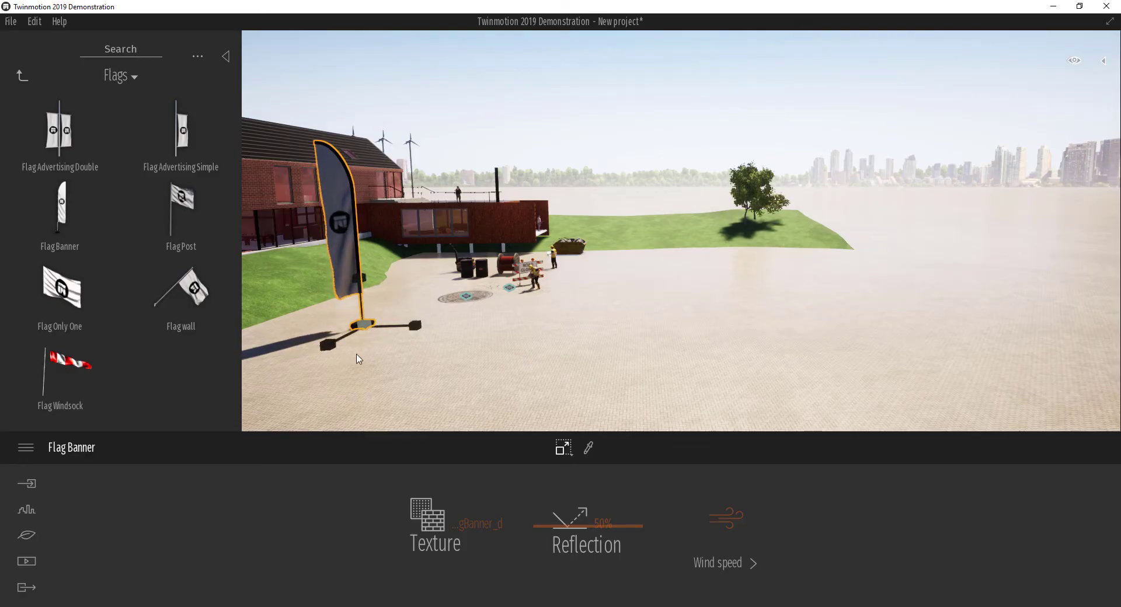
key(space)
mouse_move(389, 340)
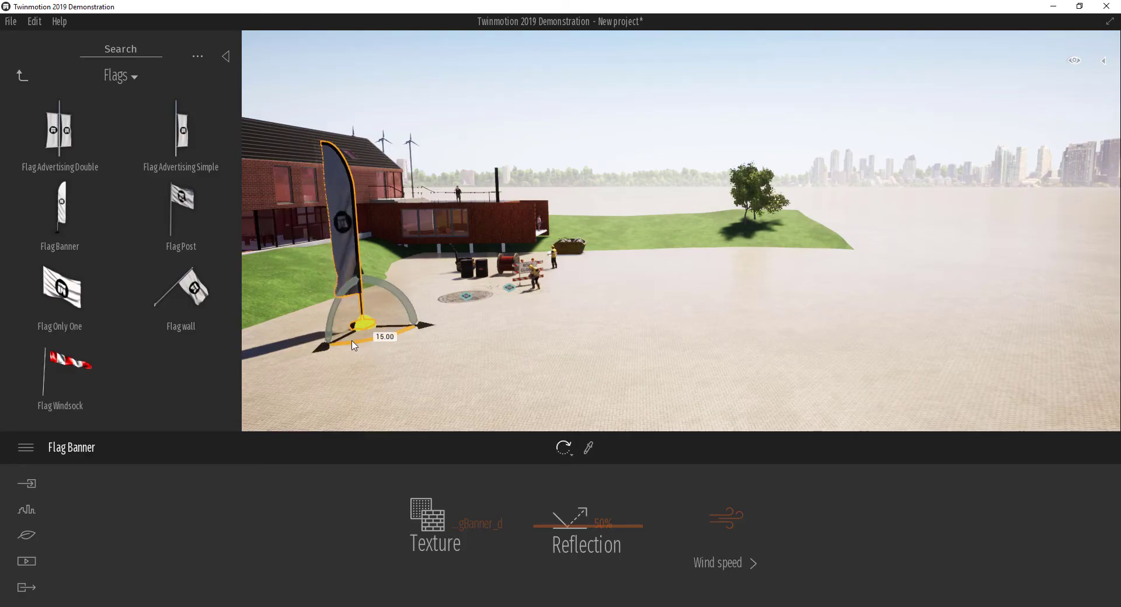
drag(354, 345, 382, 349)
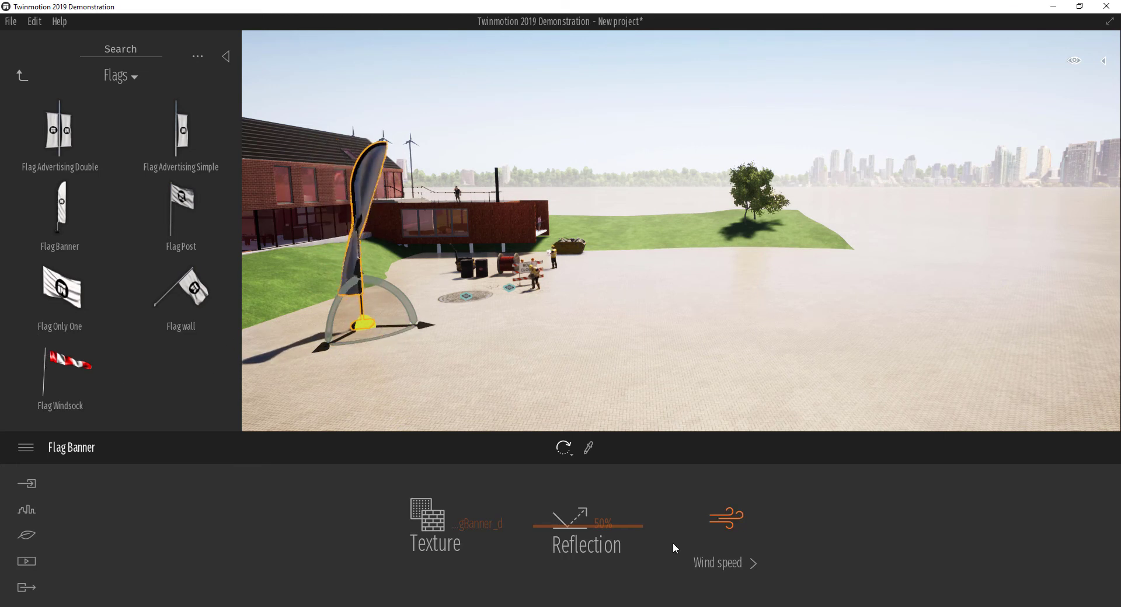
Set the weather effects' wind speed to 0.01 and the wind direction to 136°, then leave the weather settings
click(728, 562)
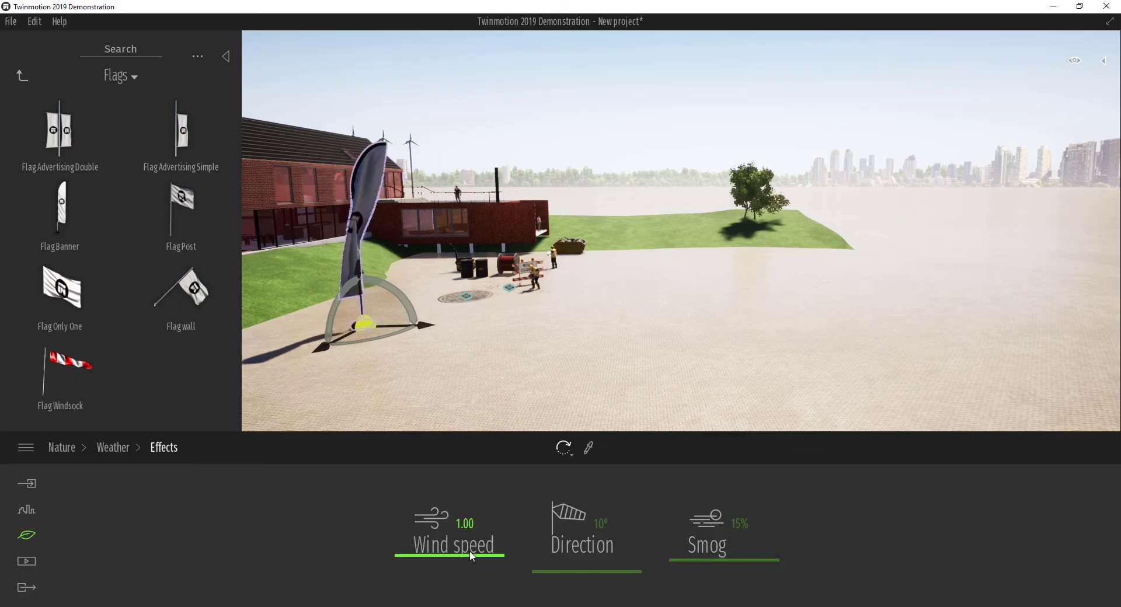
drag(471, 552, 476, 580)
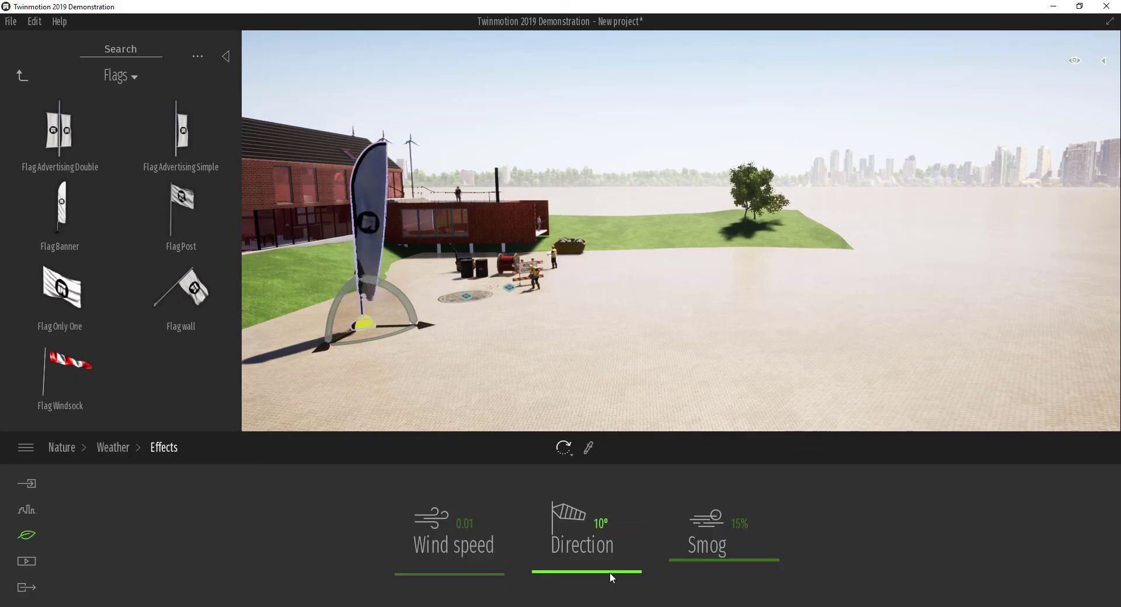
drag(622, 562, 622, 538)
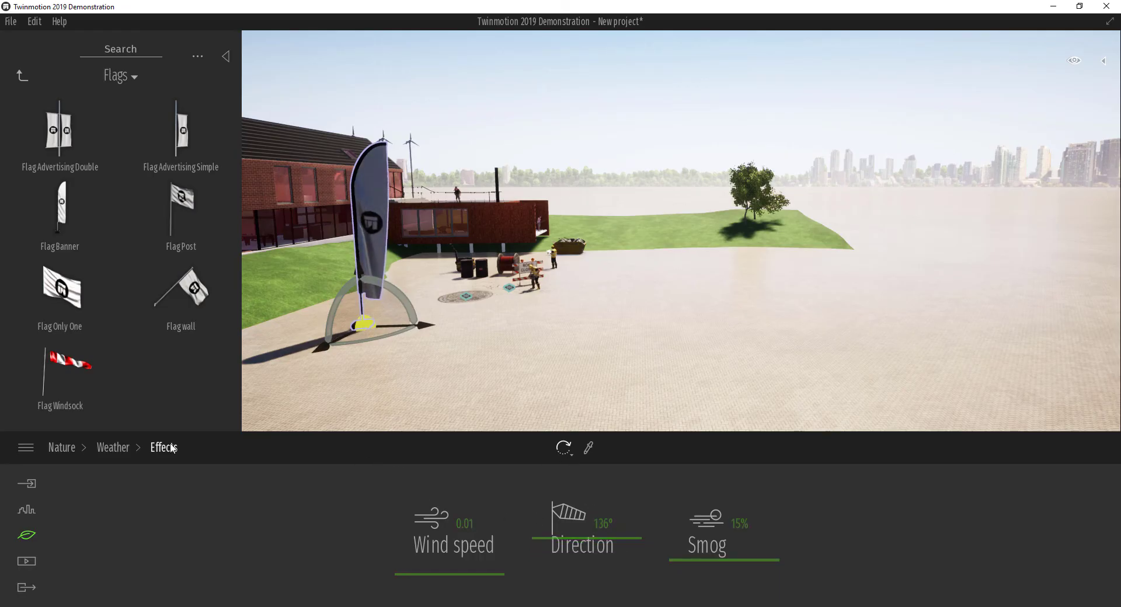
click(112, 448)
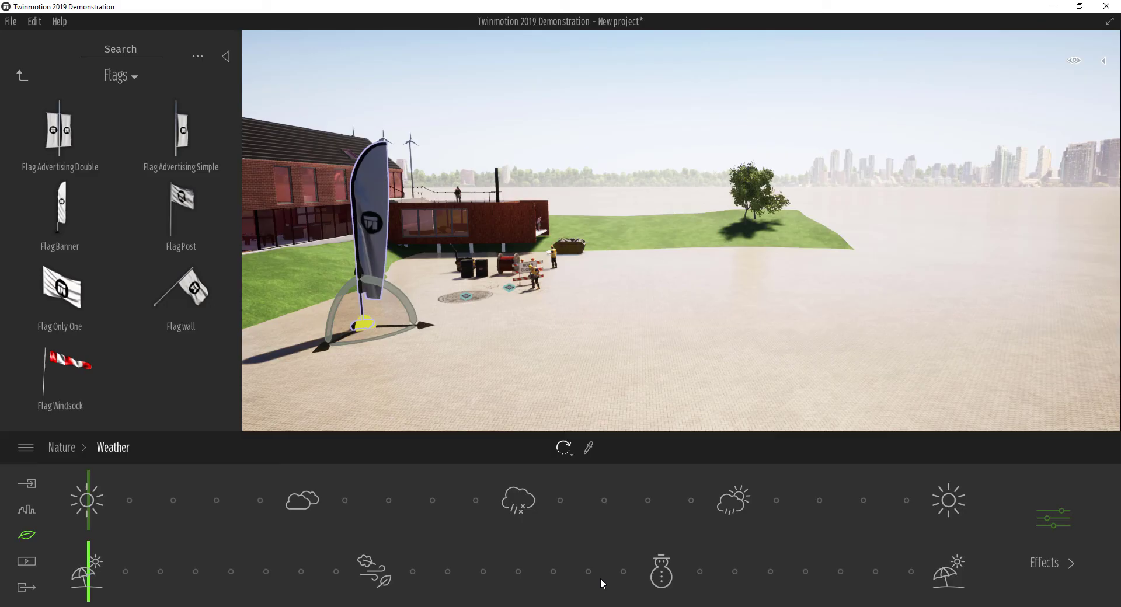
click(64, 447)
Replace the flag banner's texture with the image CheckerboardNB.png
click(370, 169)
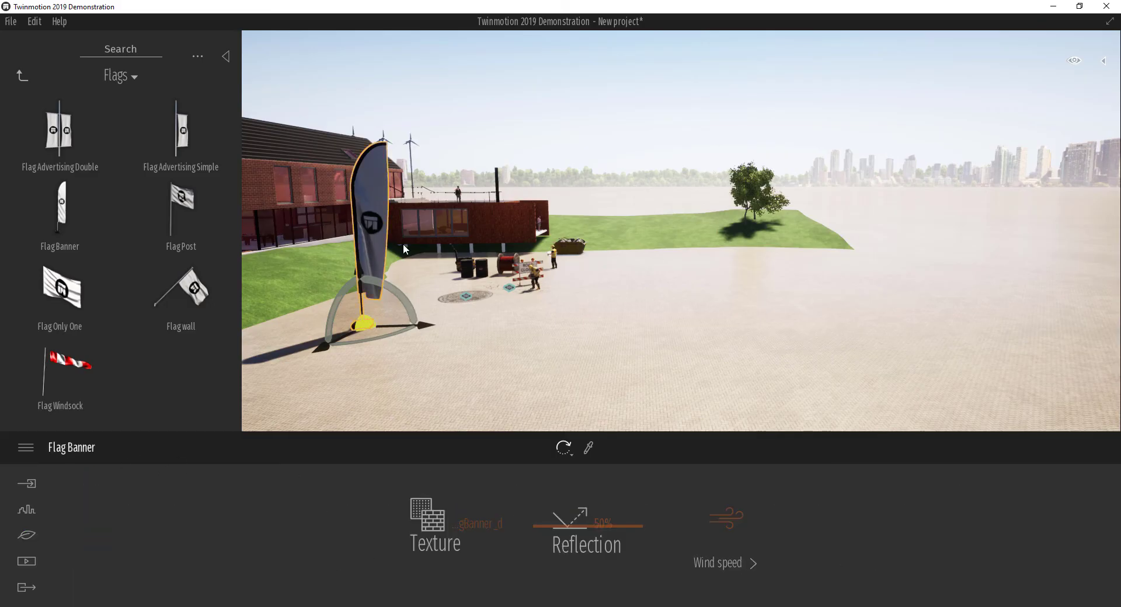
click(474, 522)
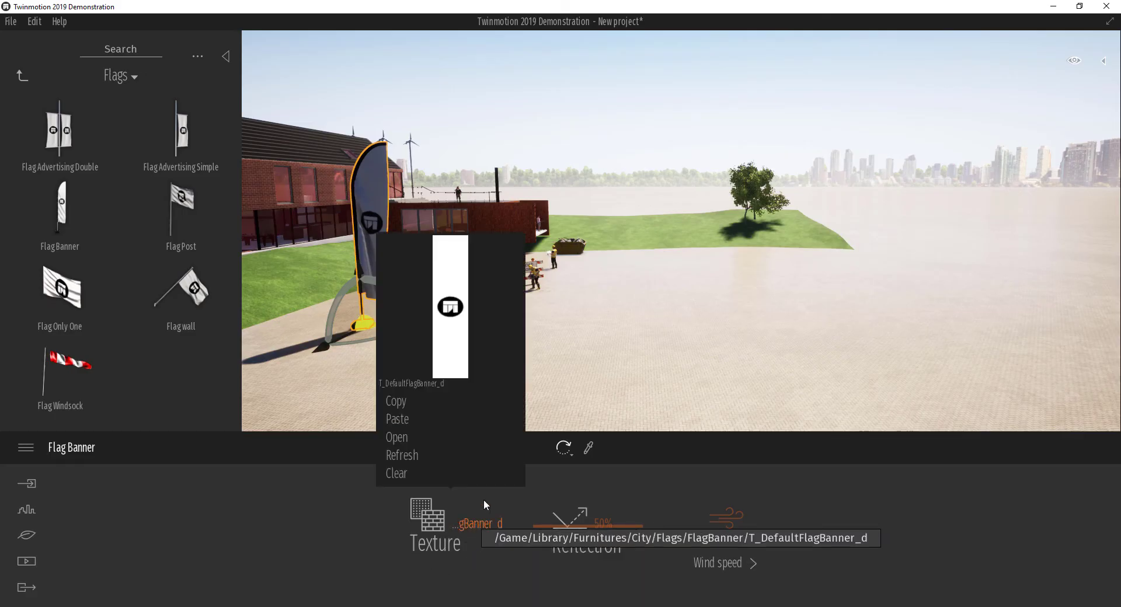
click(410, 437)
scroll(430, 348, down, 15)
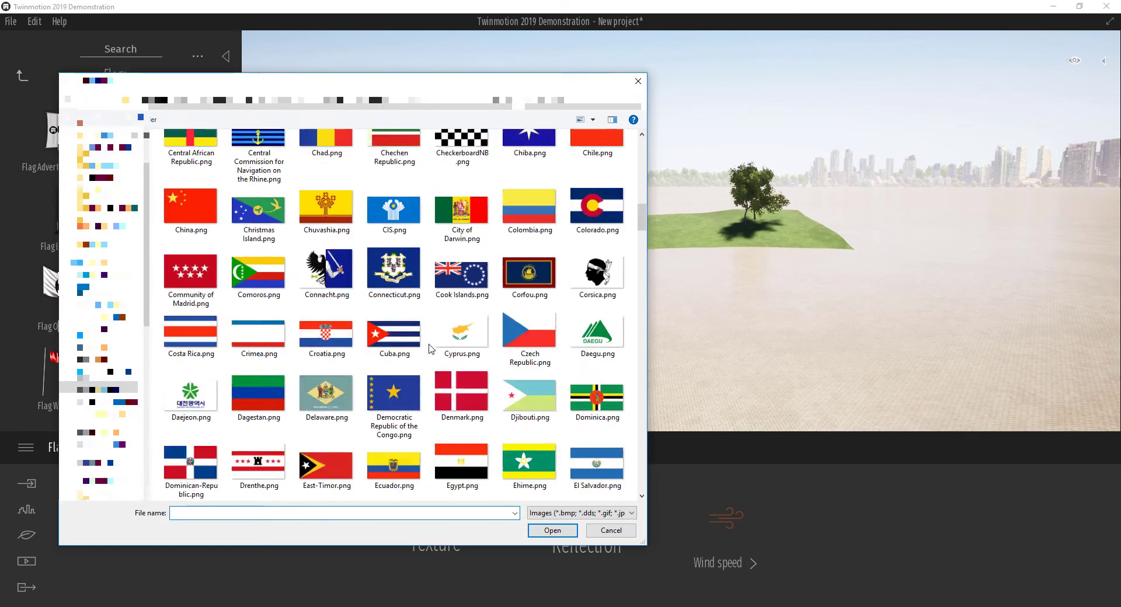
scroll(430, 349, up, 20)
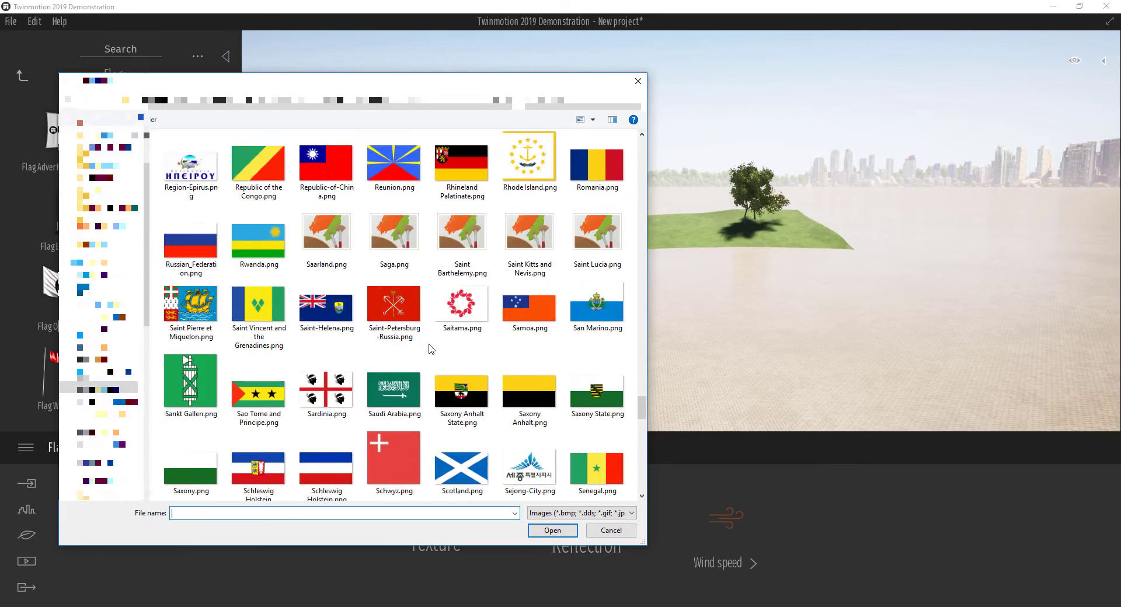
scroll(440, 357, up, 6)
scroll(442, 359, down, 12)
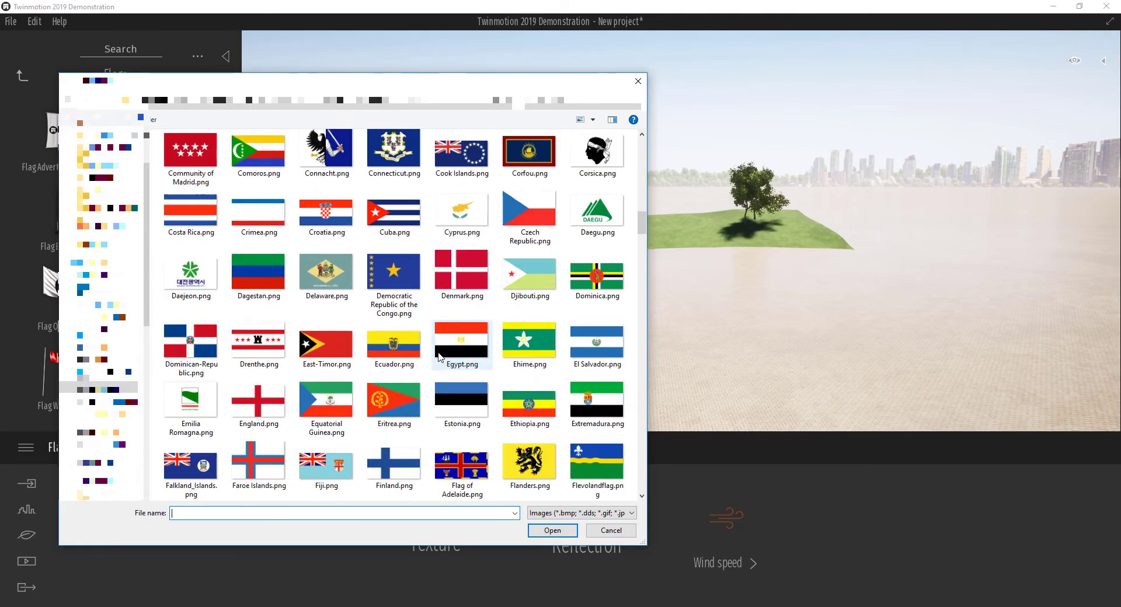
scroll(443, 360, up, 5)
double_click(451, 352)
Activate the Scale tool on the checkered flag banner with the flag, the house and the roadwork scene in view
shift+middle_drag(450, 353, 561, 344)
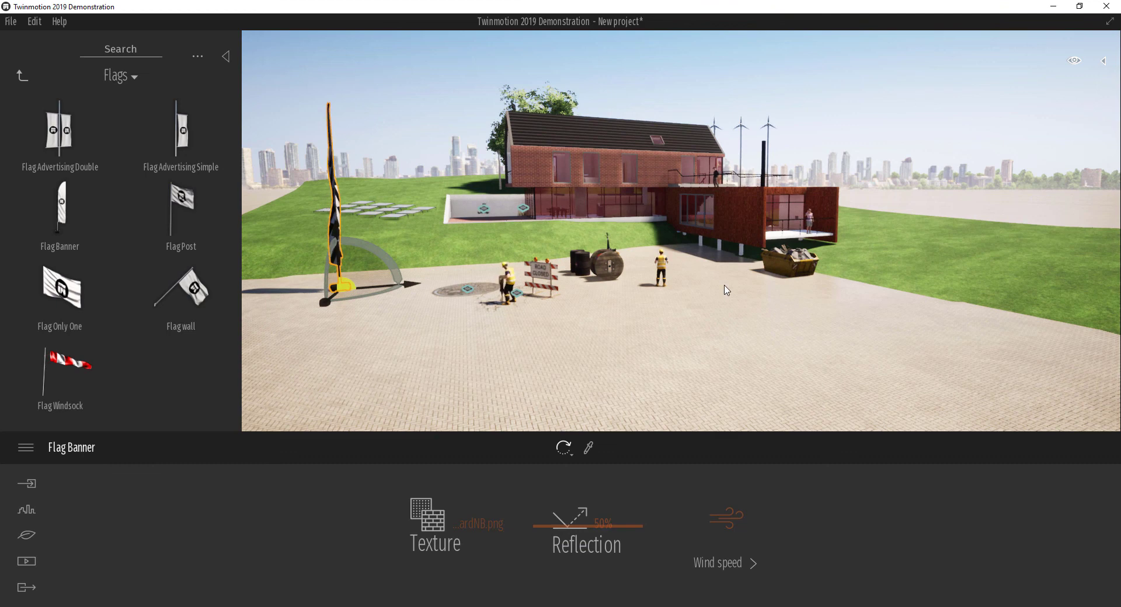
shift+middle_drag(724, 287, 599, 349)
key(Tab)
shift+middle_drag(362, 303, 556, 275)
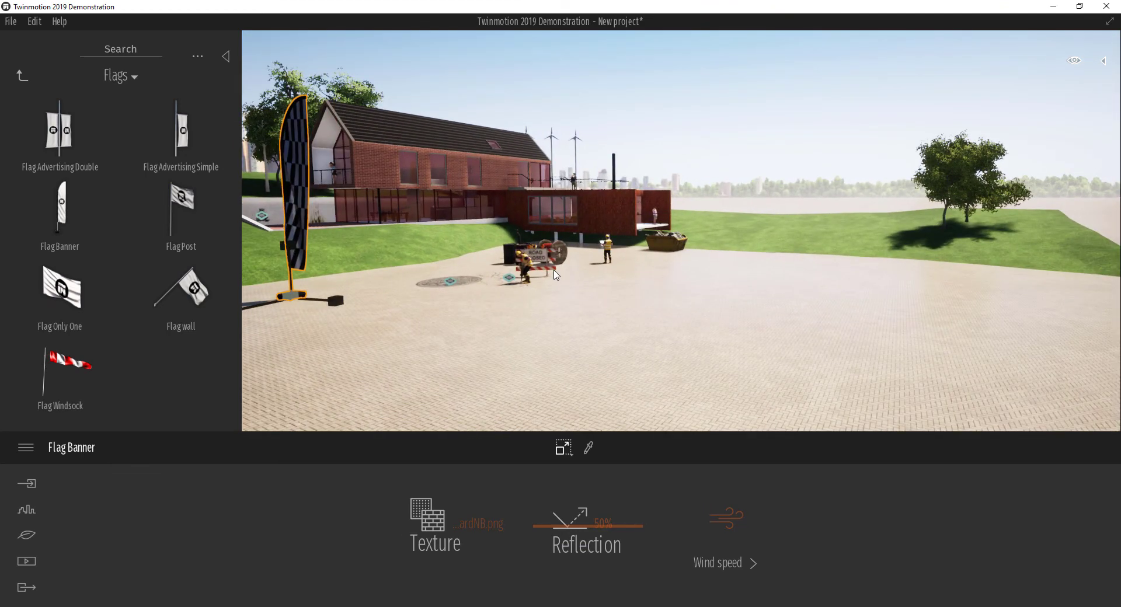